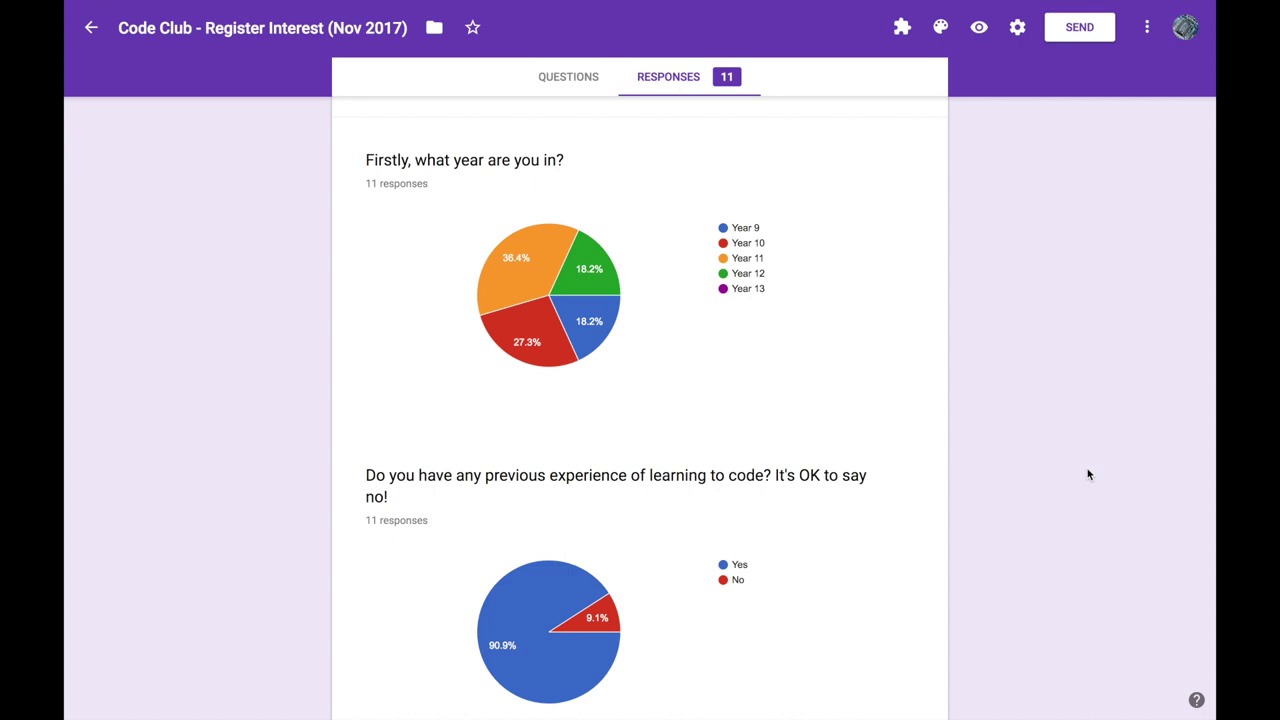
Review the Code Club form's response charts for year group, coding experience and project types, plus the written project ideas
scroll(1089, 470, down, 3)
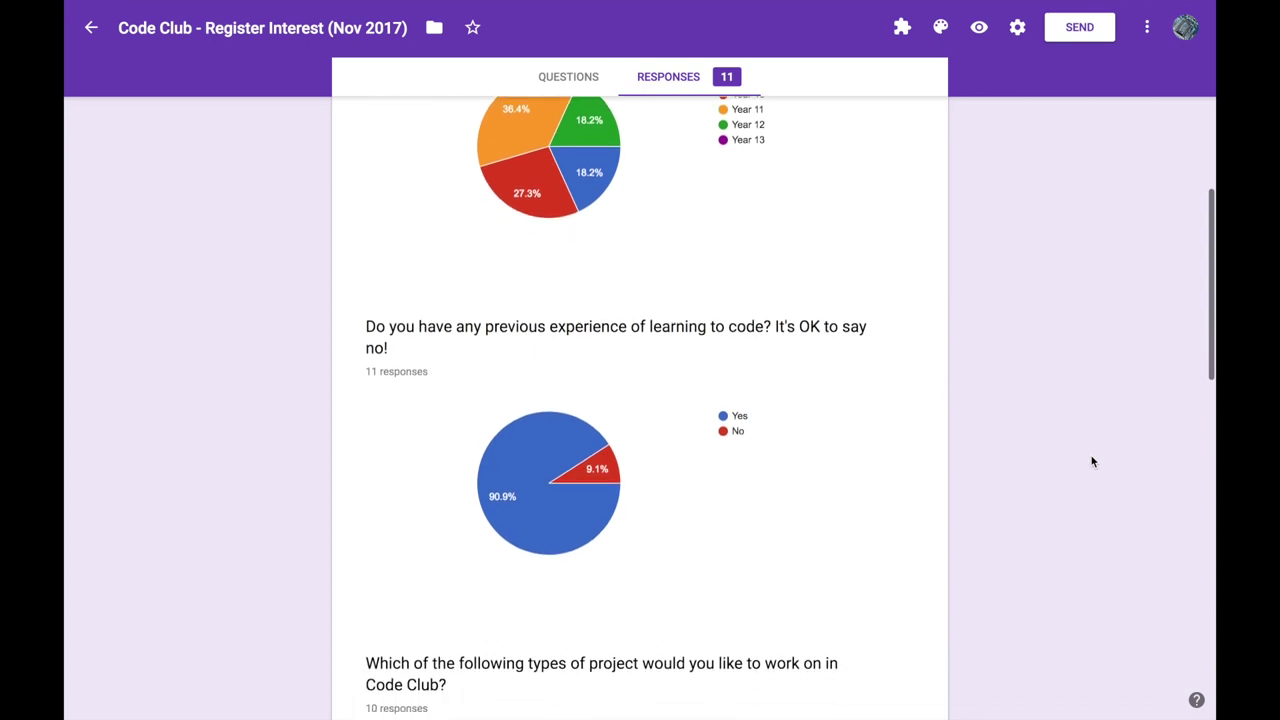
scroll(1092, 461, down, 5)
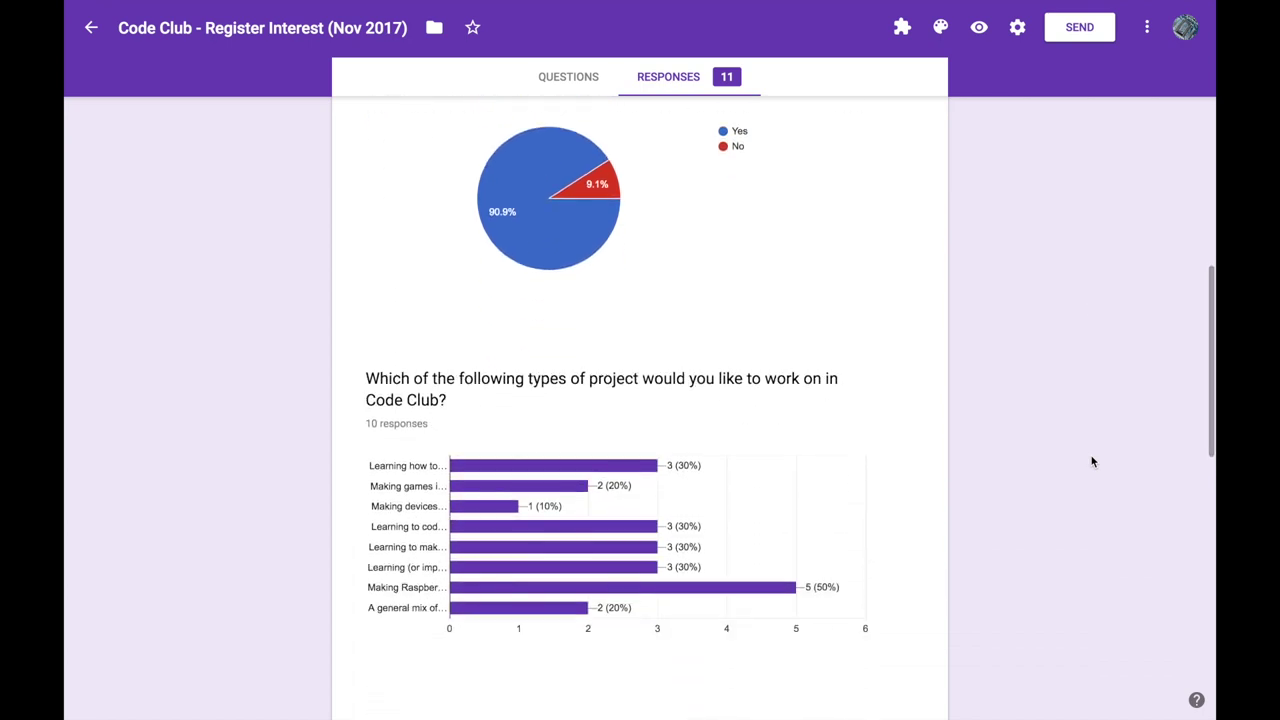
scroll(1092, 461, down, 2)
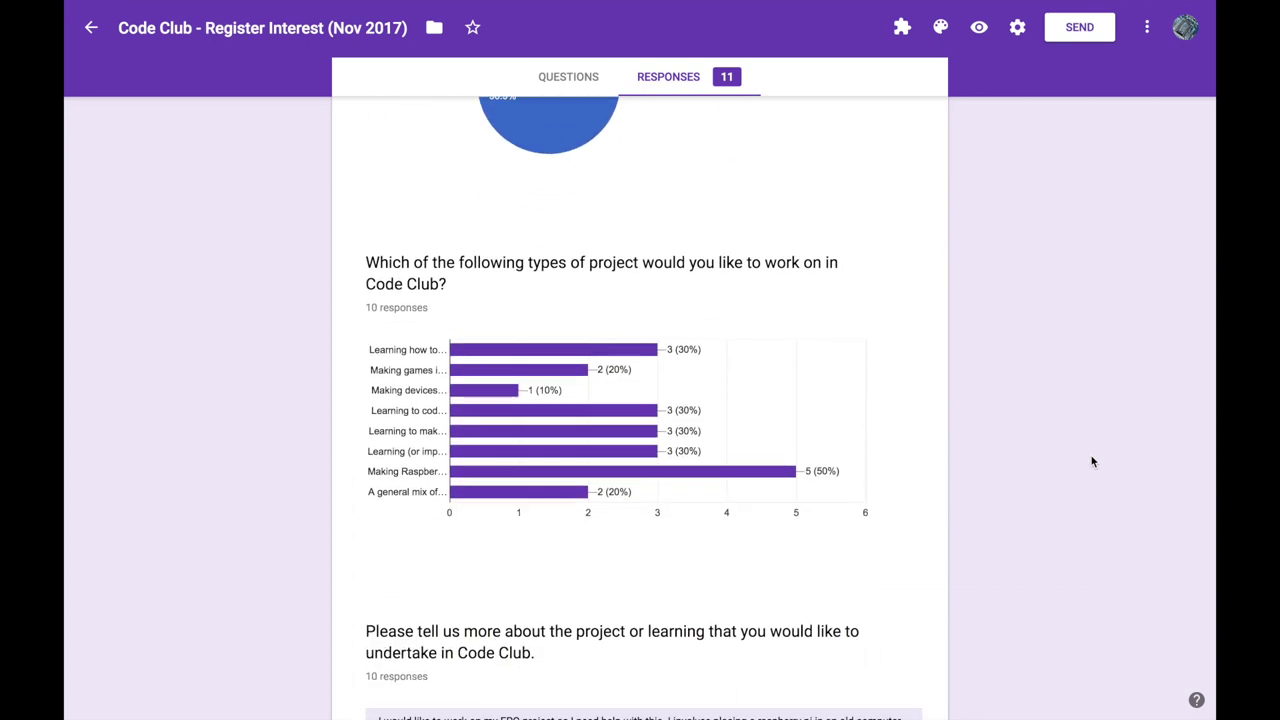
scroll(1092, 461, down, 7)
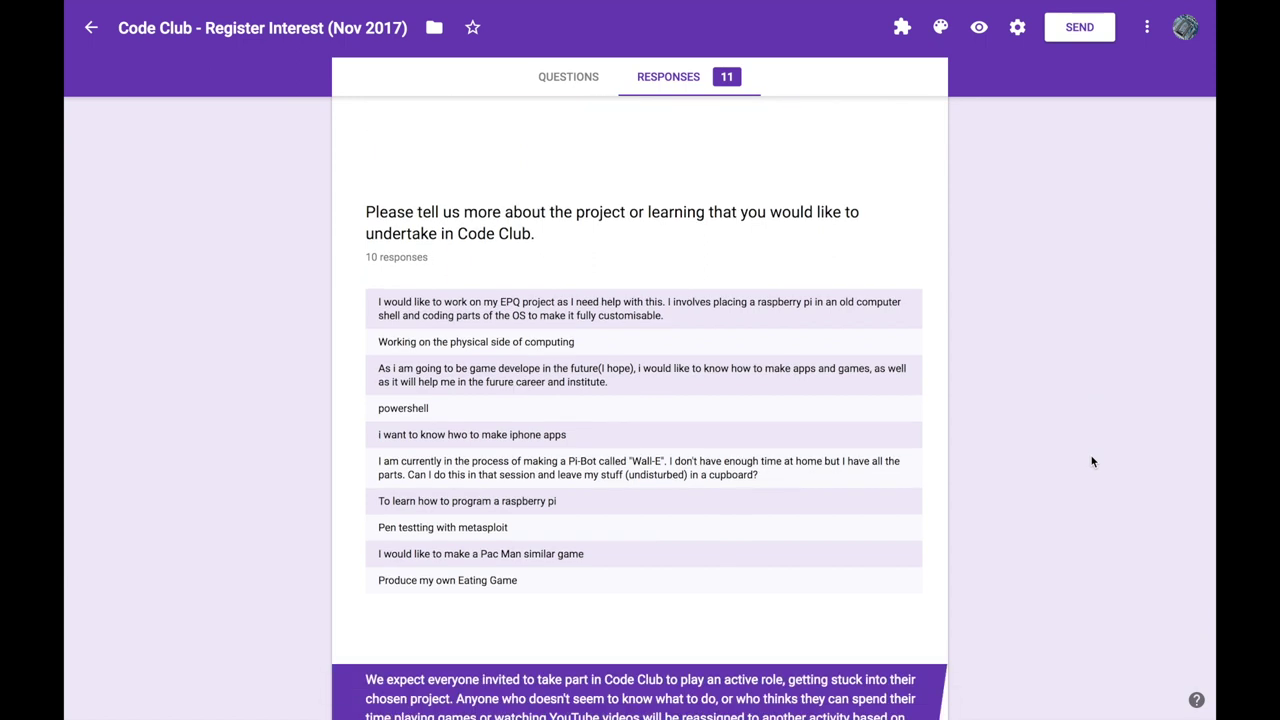
scroll(1092, 461, up, 10)
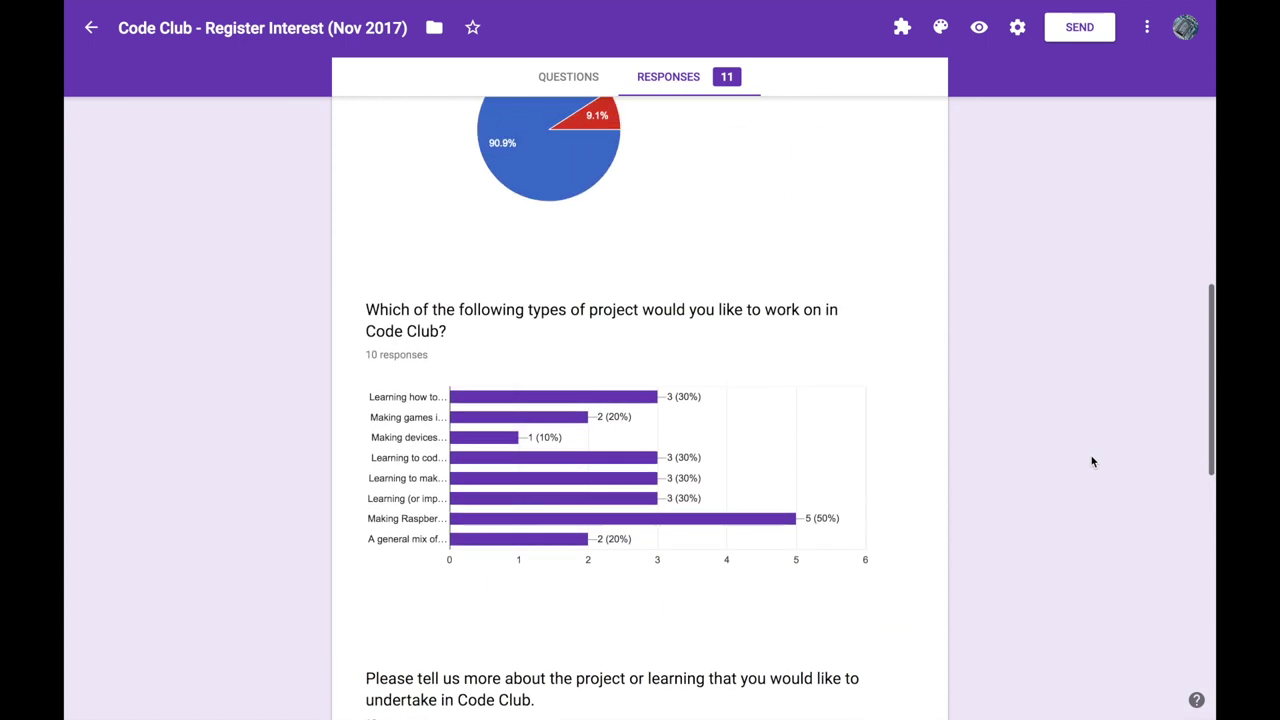
scroll(1092, 461, up, 7)
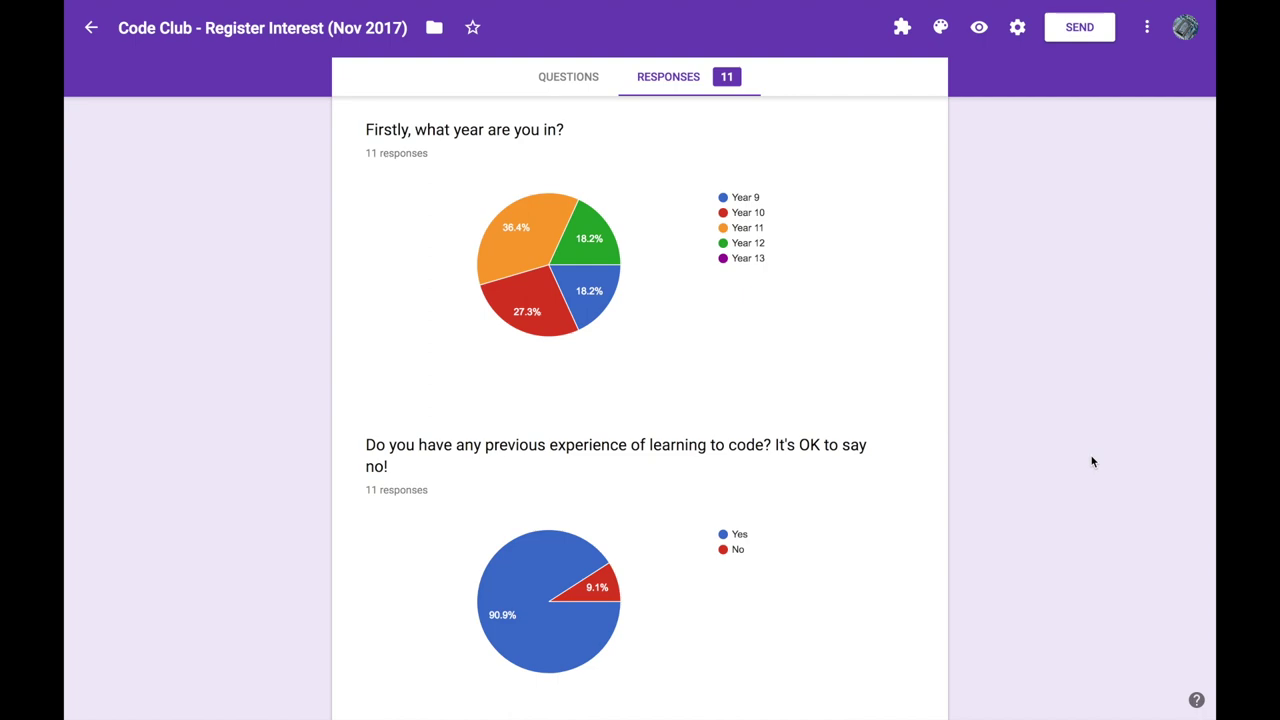
scroll(1092, 461, down, 10)
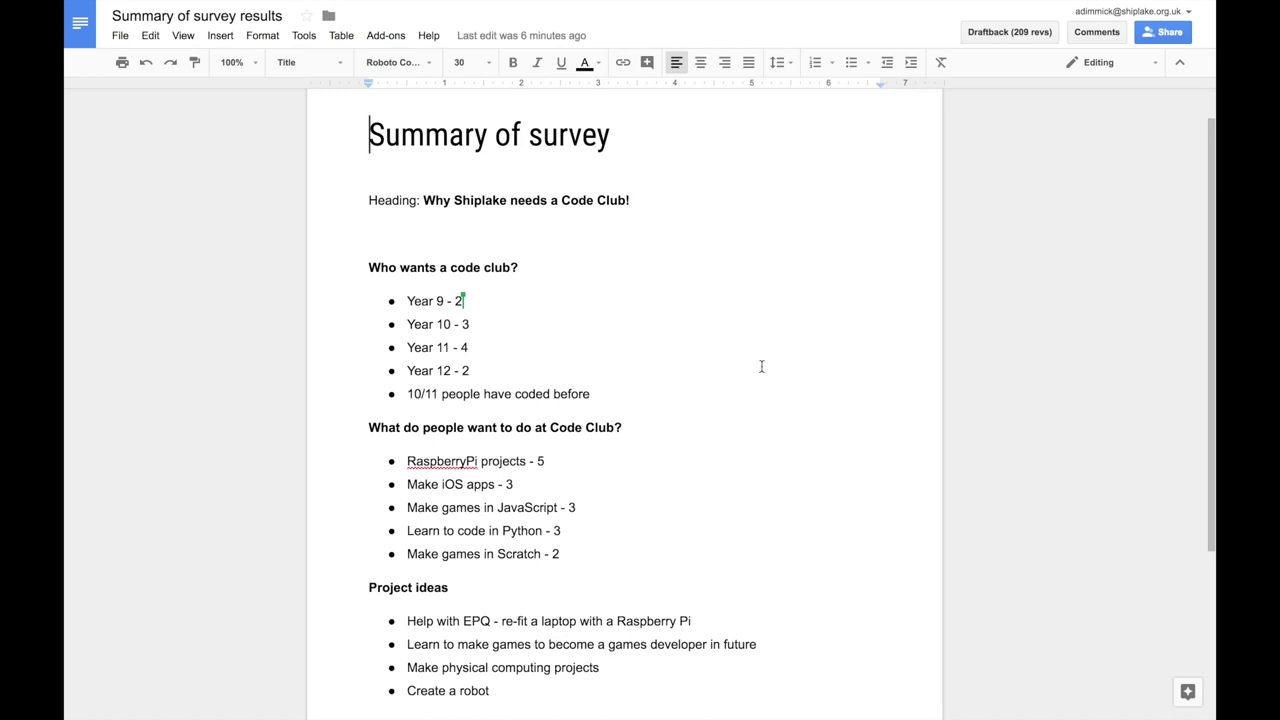
Read through the "Summary of survey results" document, covering the heading, who wants a code club, preferred activities and project ideas
scroll(761, 367, down, 1)
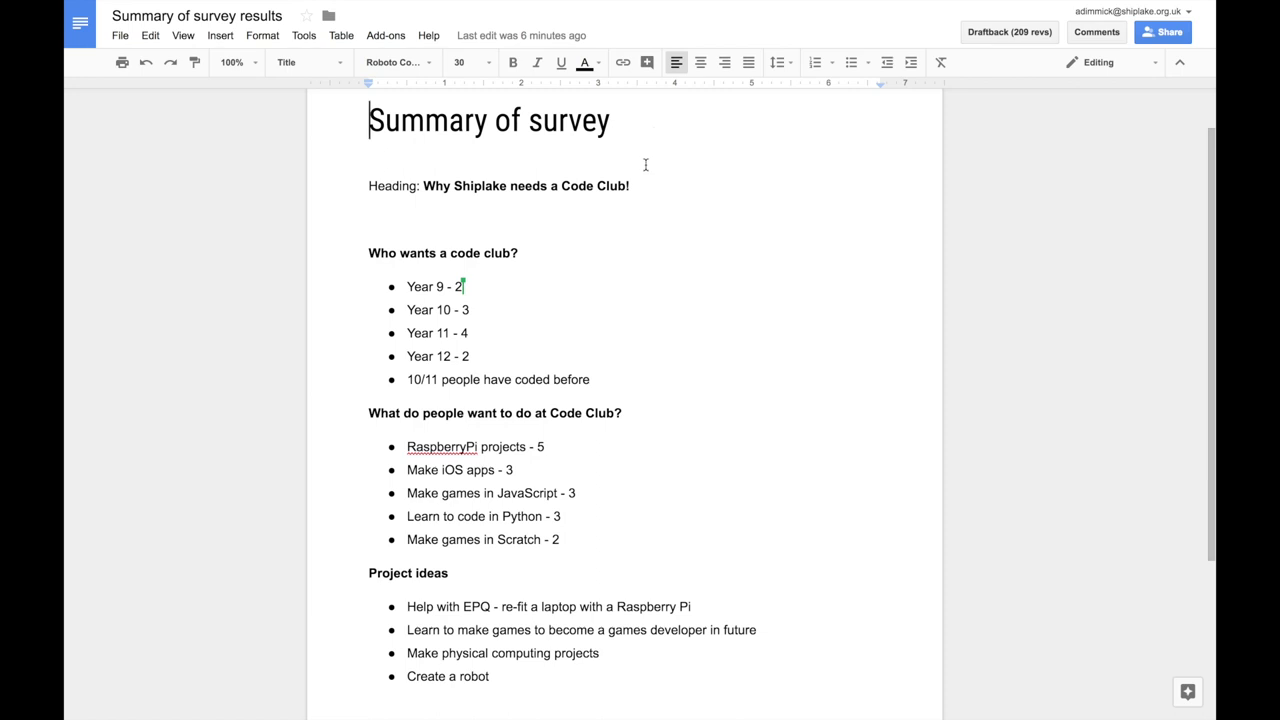
drag(423, 186, 648, 188)
click(637, 276)
scroll(637, 280, down, 2)
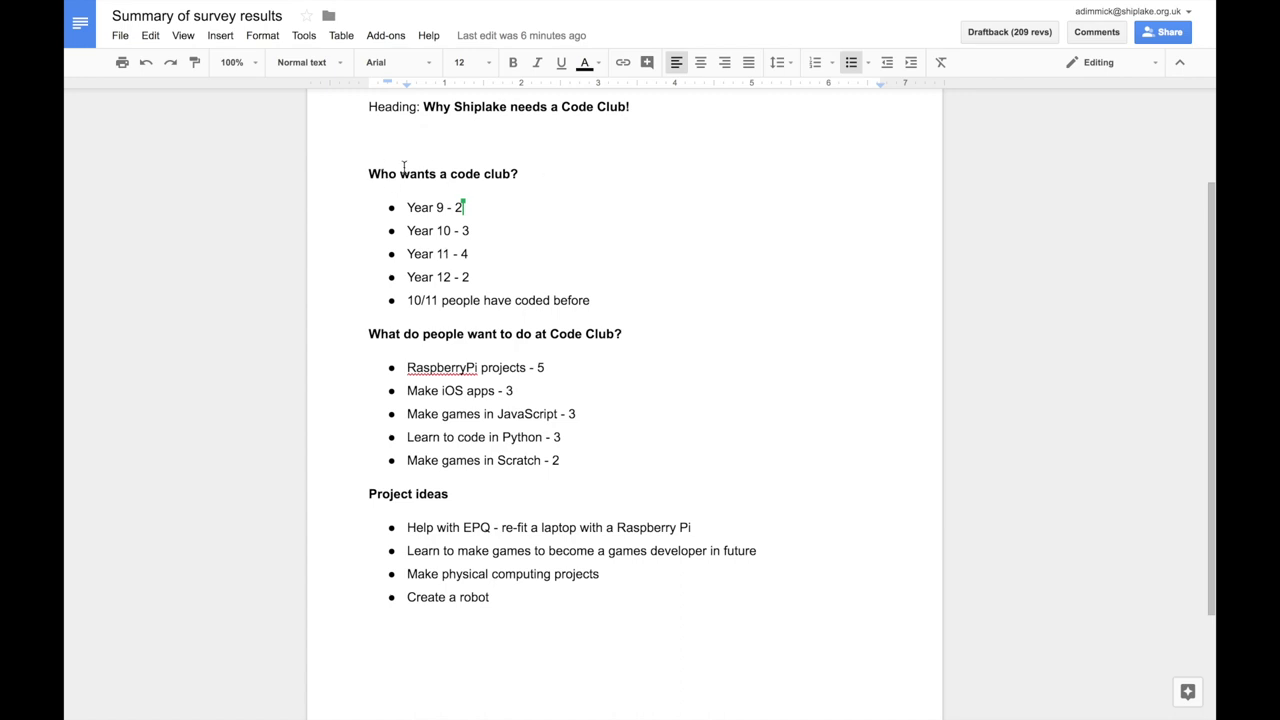
scroll(786, 344, down, 2)
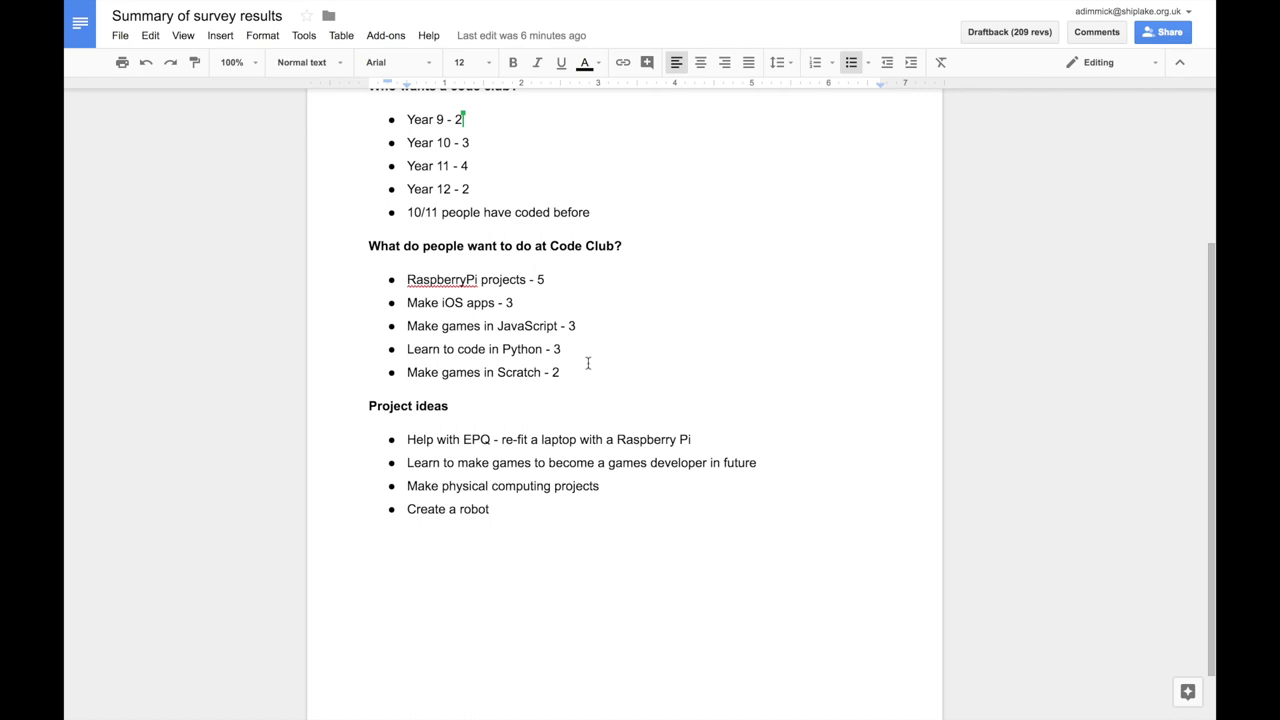
scroll(588, 363, down, 1)
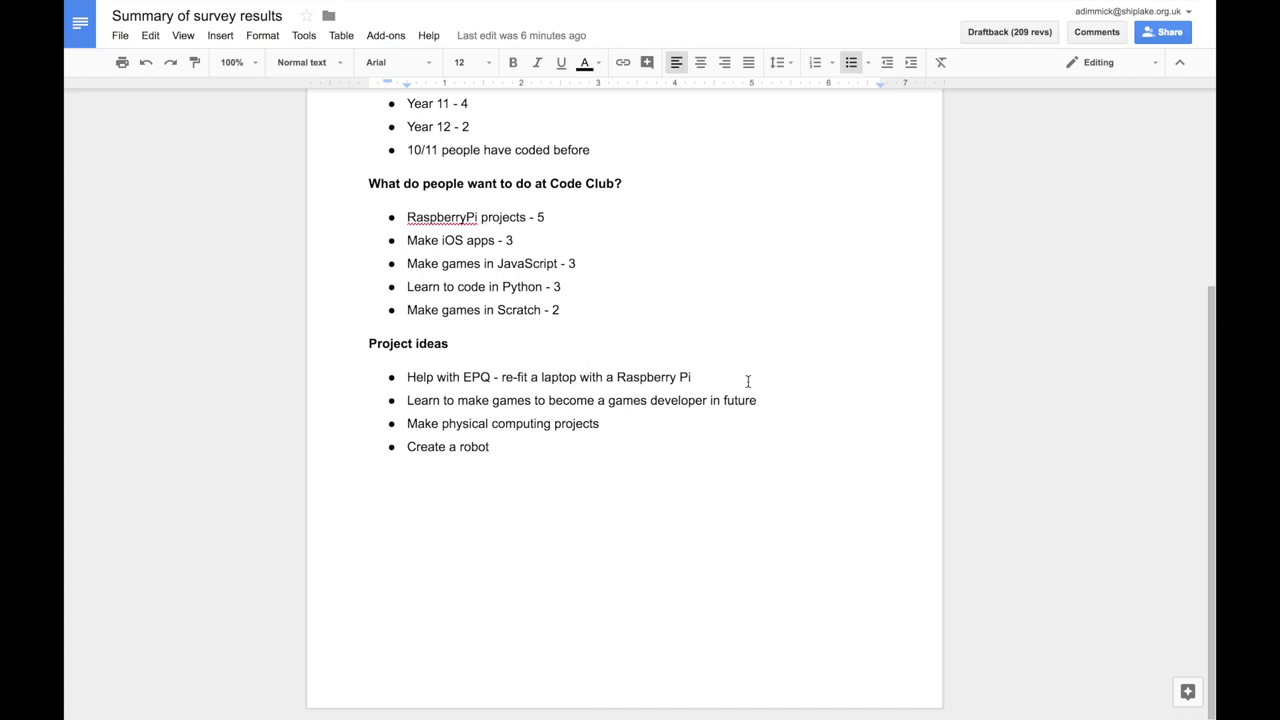
scroll(748, 381, up, 3)
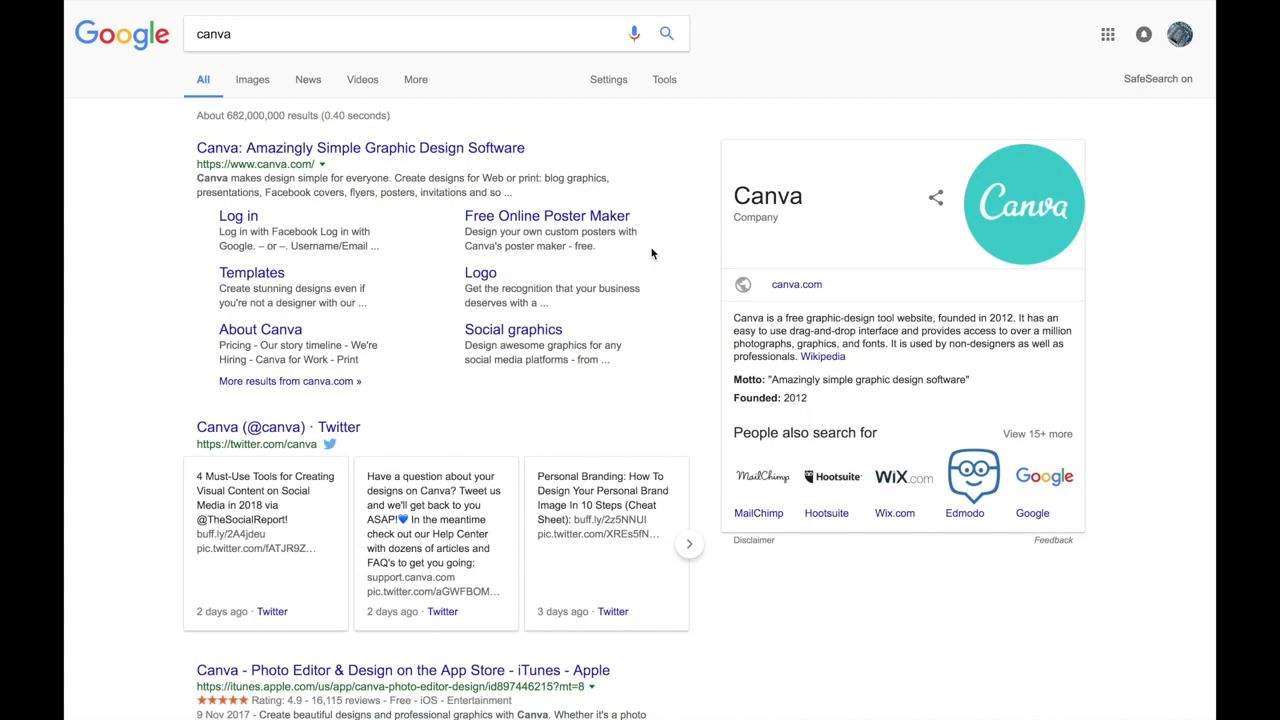
Open the Canva website from the search results and sign up with the existing Google account
click(404, 157)
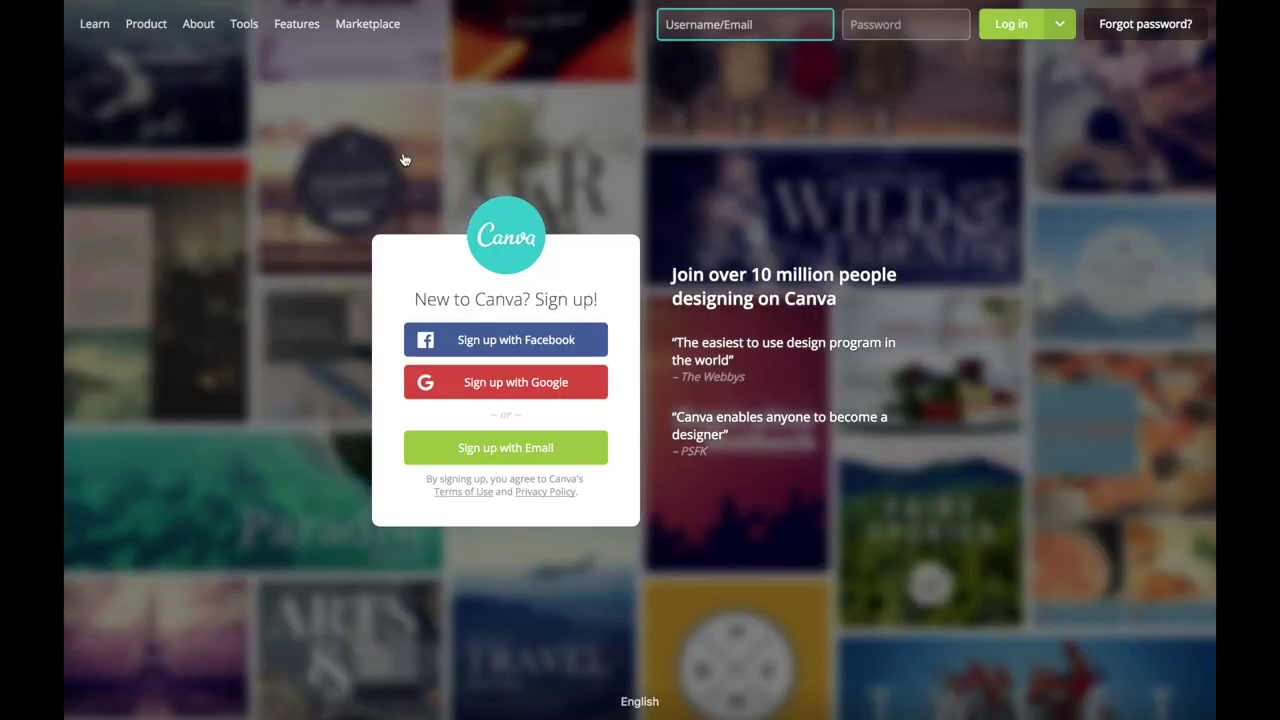
click(566, 392)
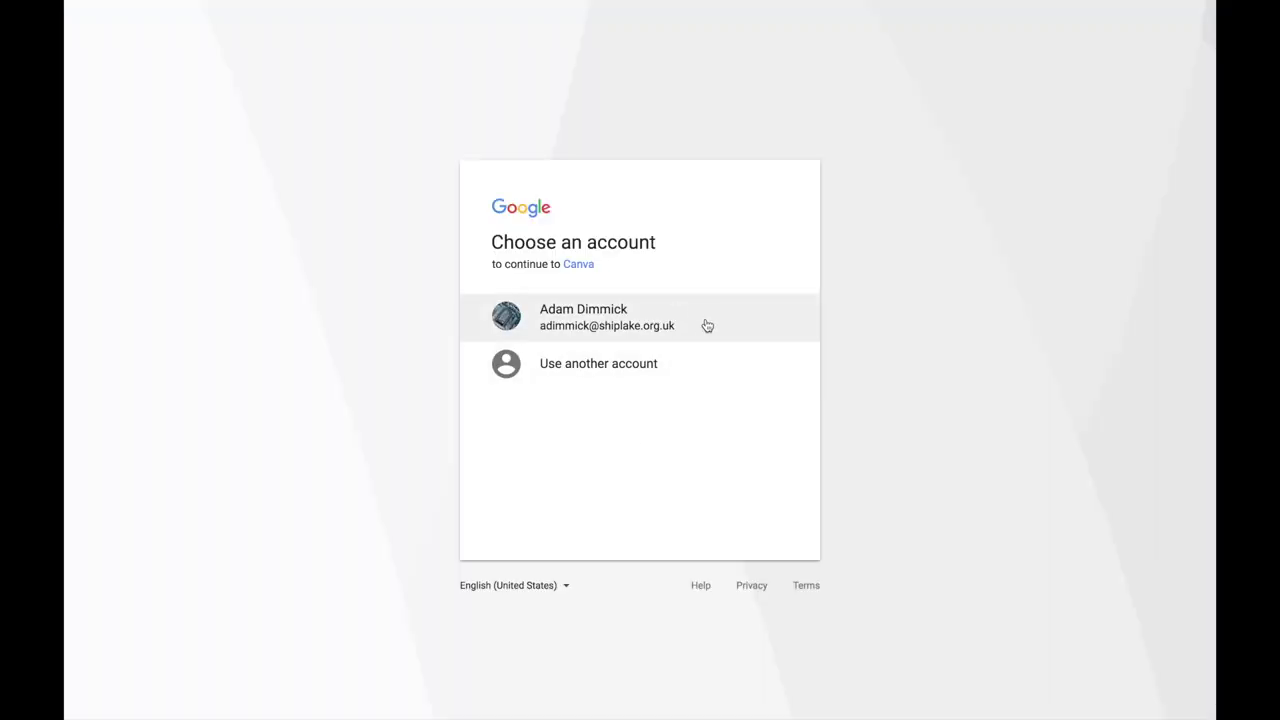
click(707, 326)
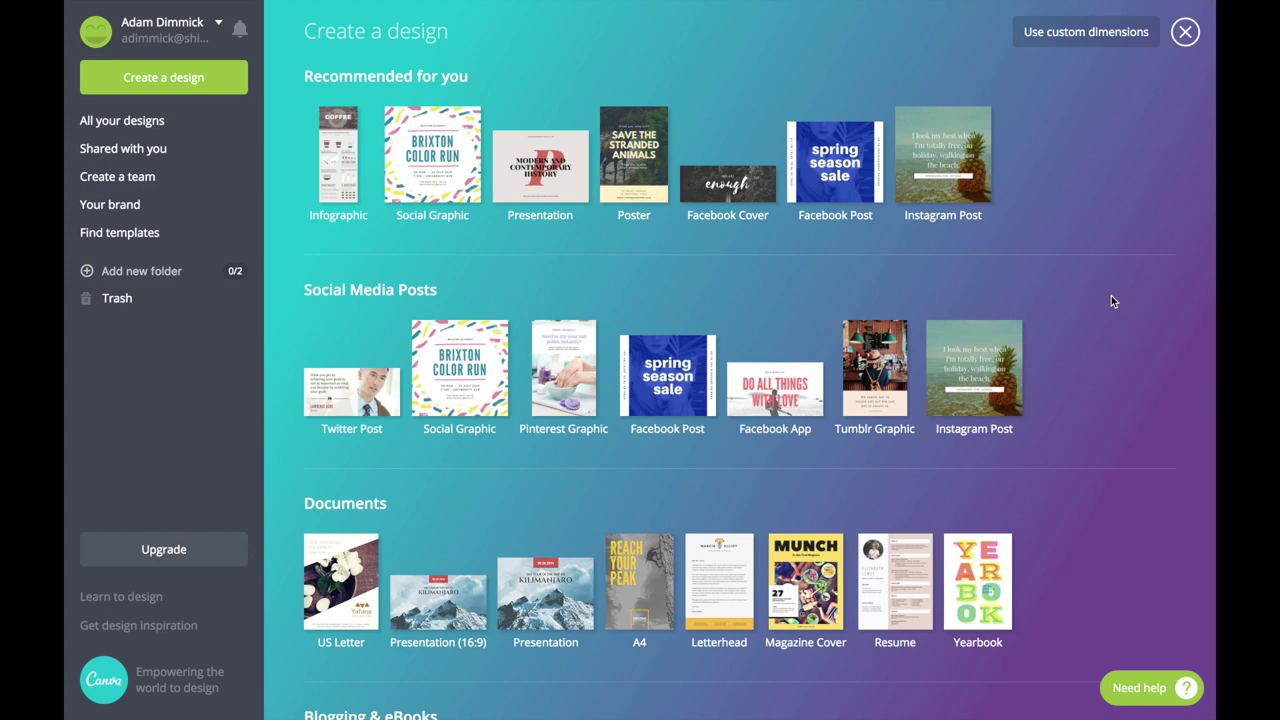
Create a new Infographic design from the Blogging & eBooks category
scroll(1111, 298, down, 5)
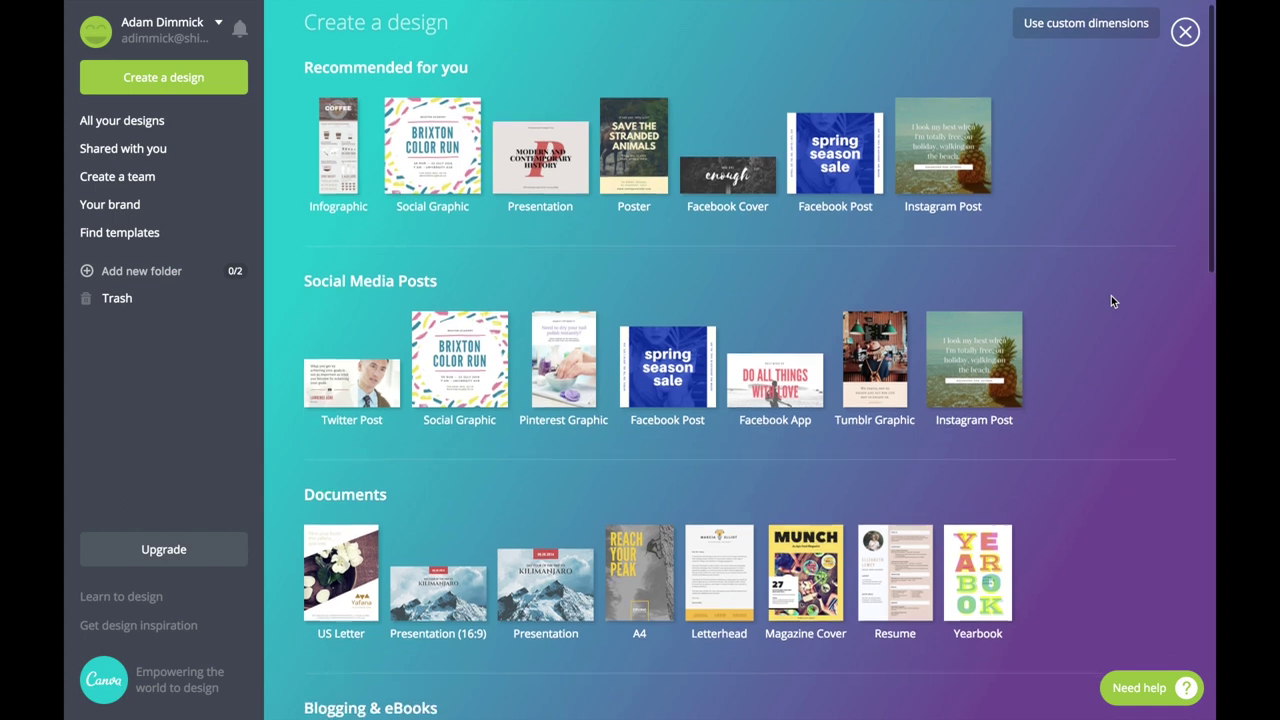
scroll(1112, 287, down, 3)
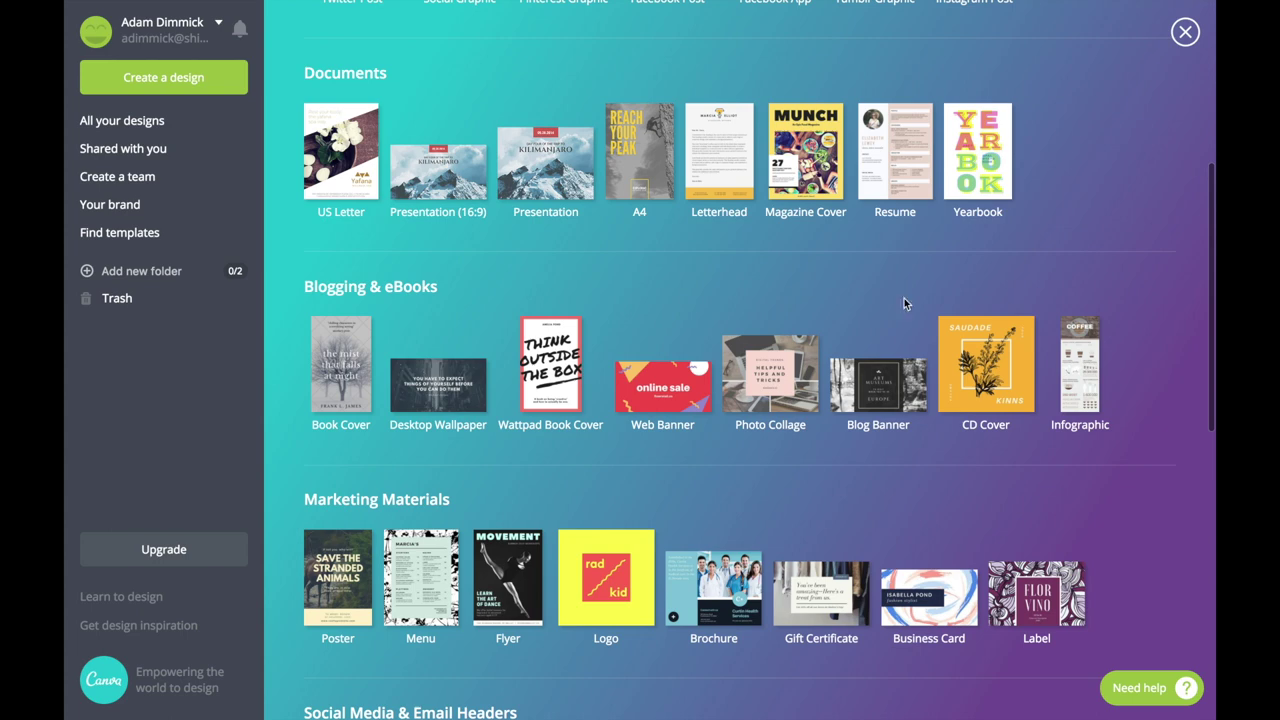
click(1080, 370)
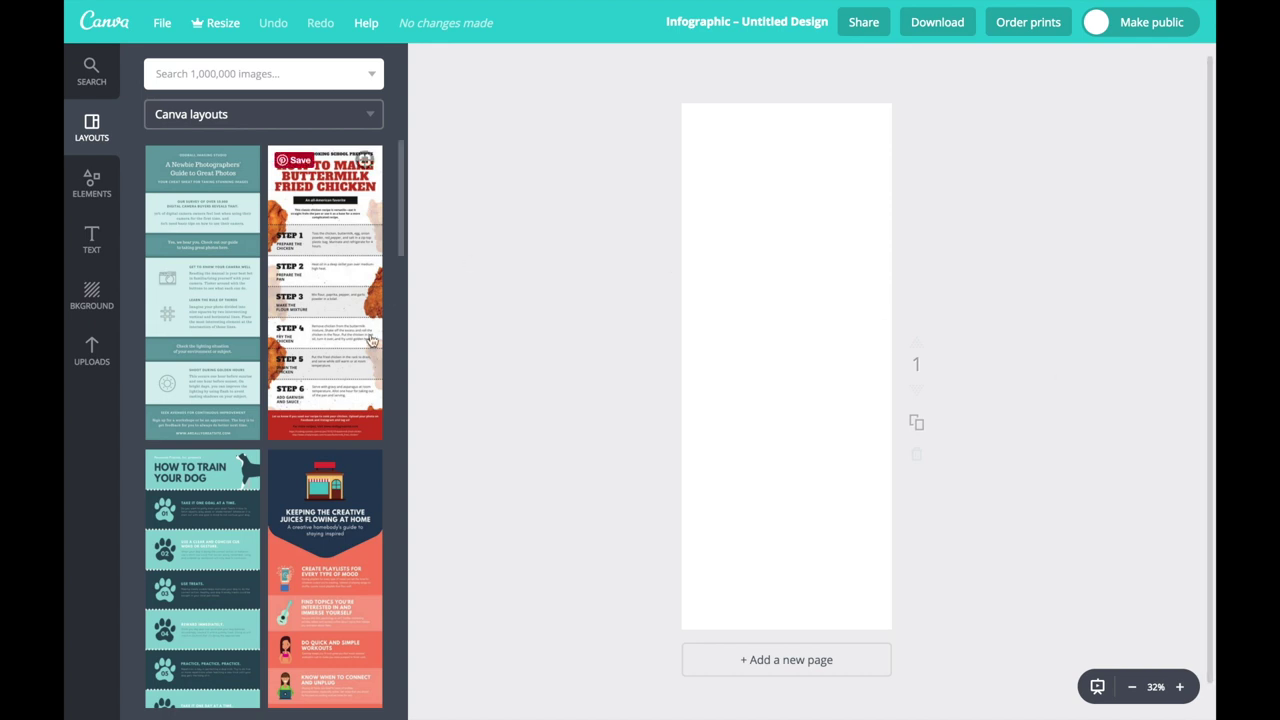
Browse the infographic layouts and apply the free black "Let's Play On!" gaming layout to the blank page
scroll(374, 385, down, 2)
scroll(374, 385, down, 4)
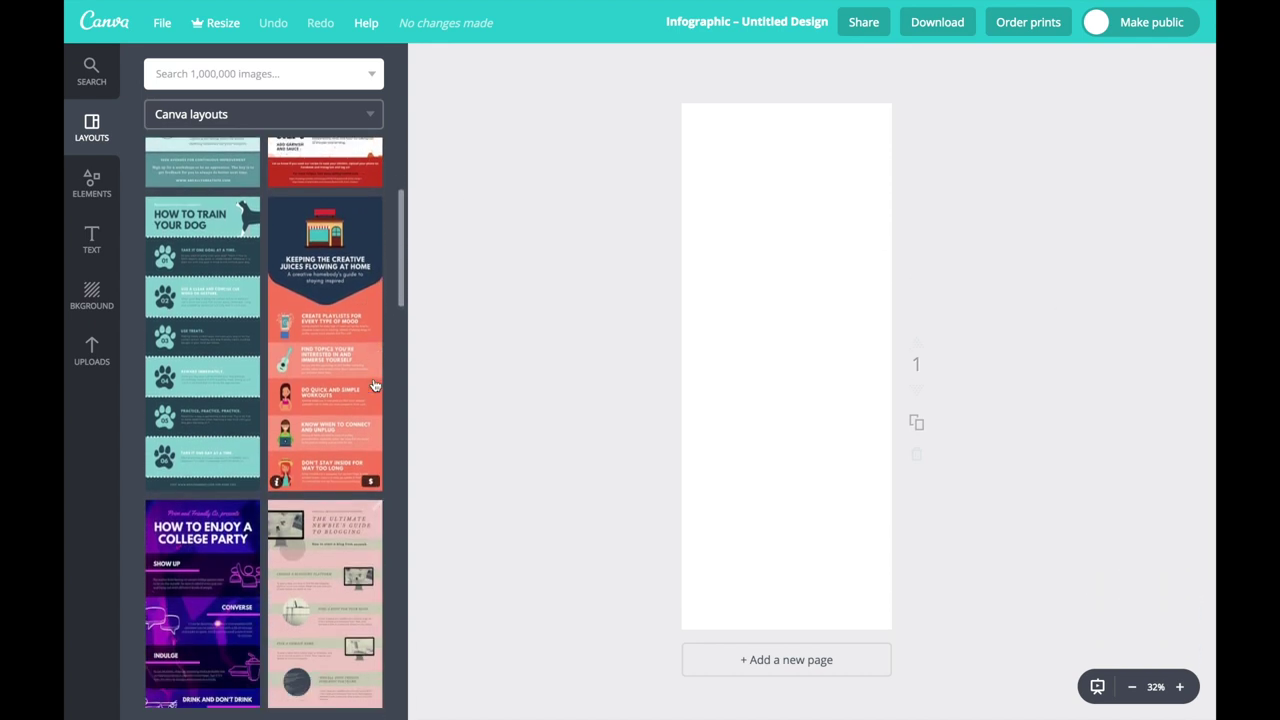
scroll(374, 385, down, 2)
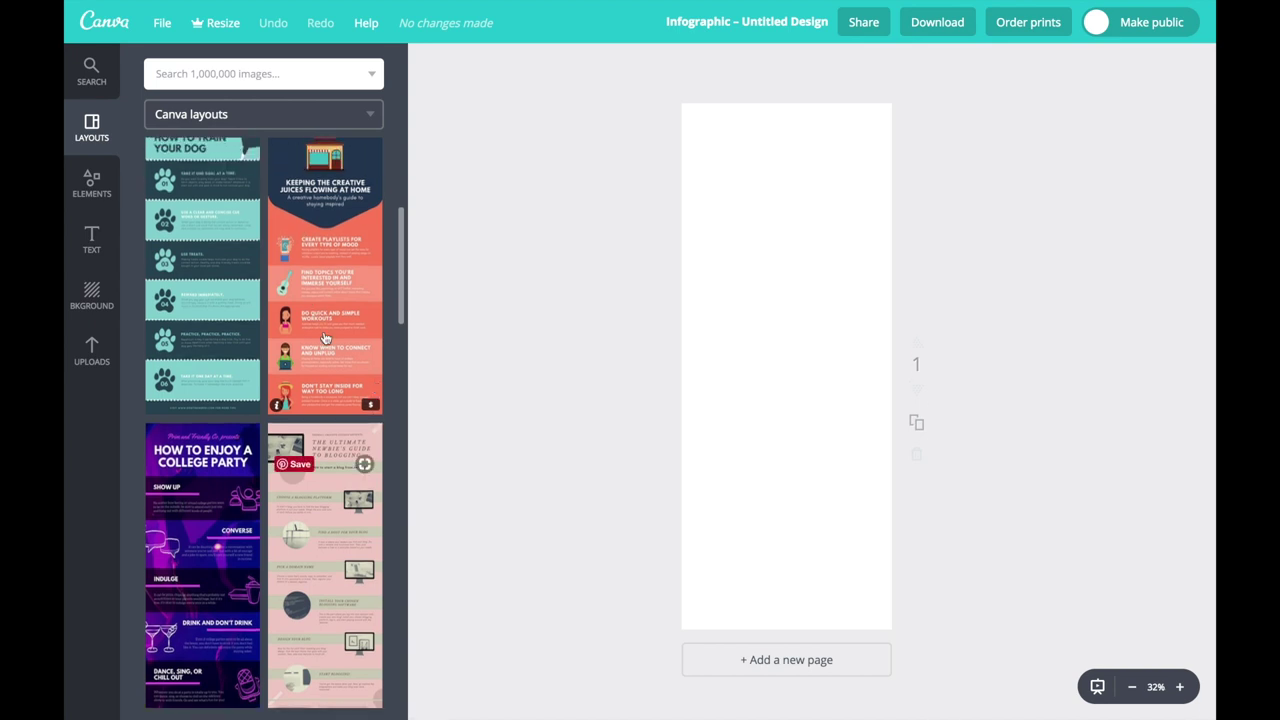
scroll(325, 338, down, 5)
scroll(325, 338, down, 8)
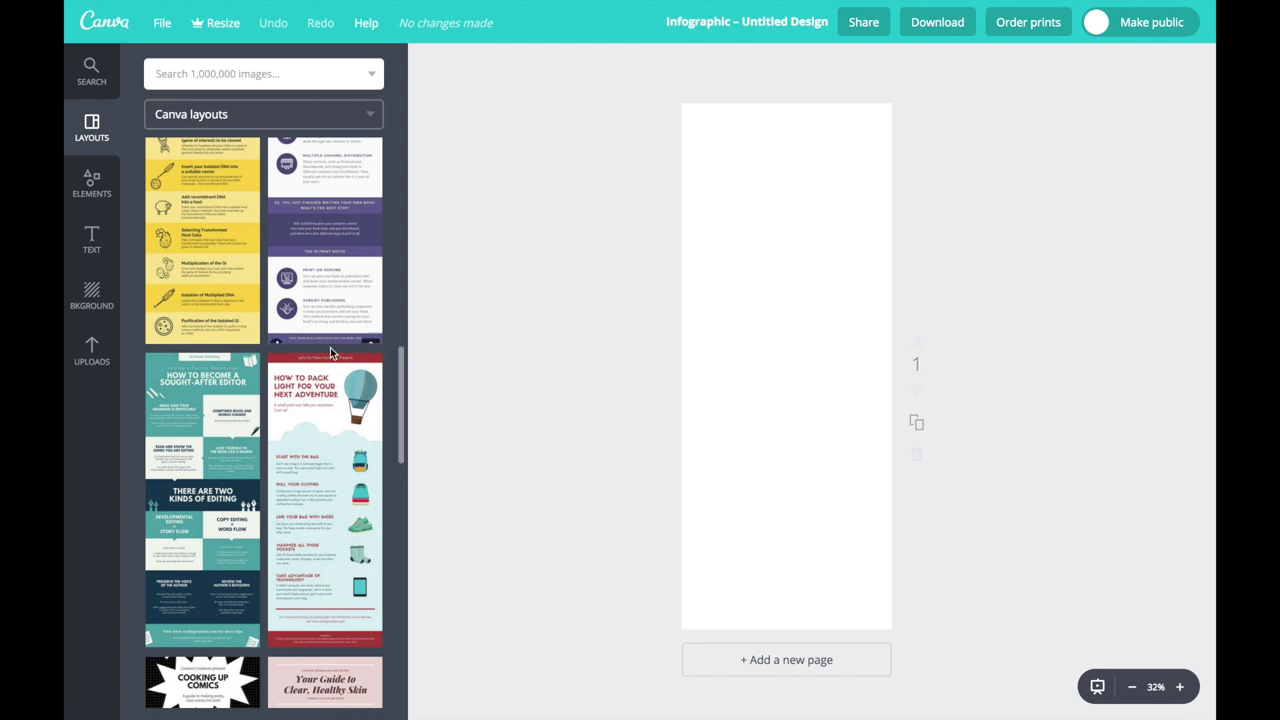
scroll(330, 350, down, 4)
scroll(331, 352, down, 6)
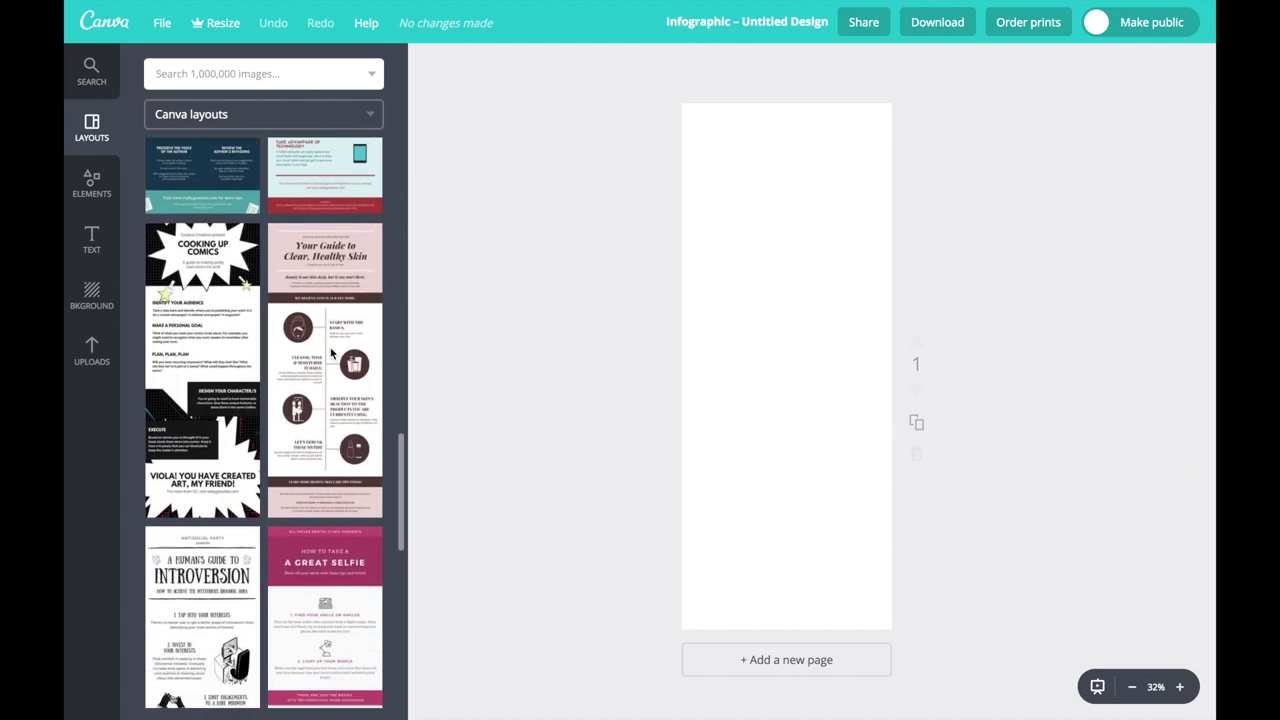
scroll(331, 352, down, 11)
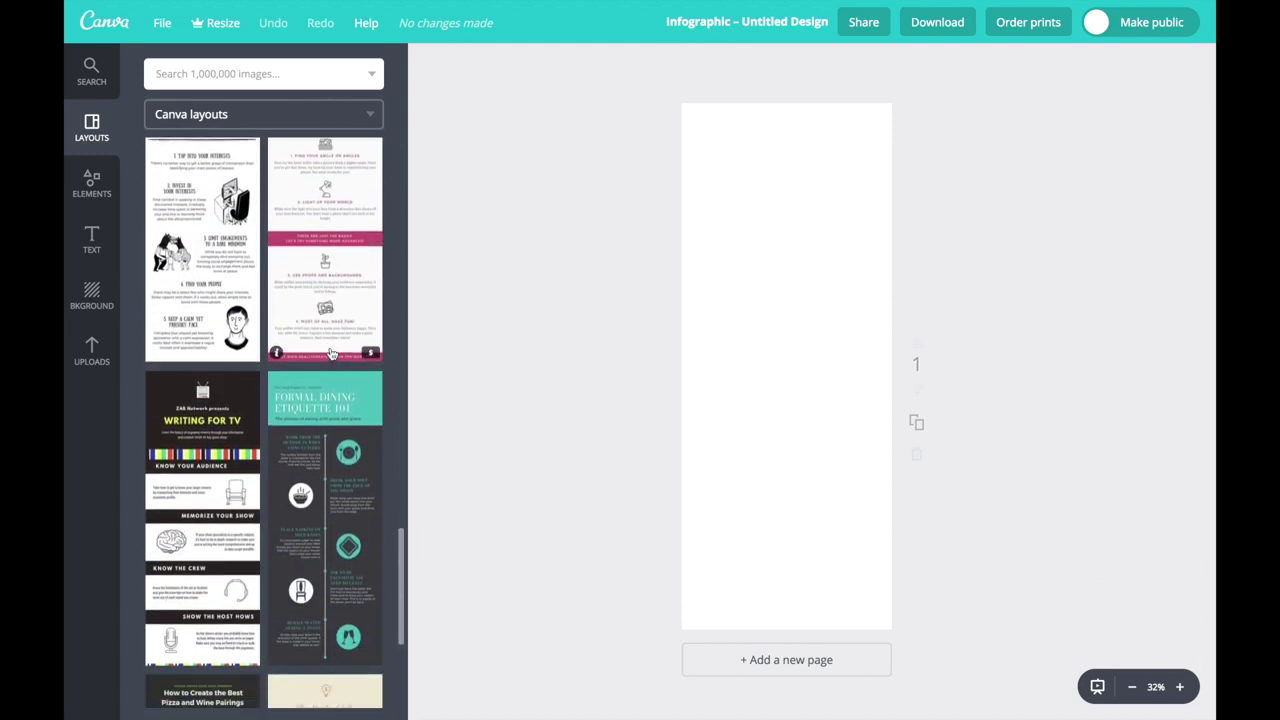
scroll(331, 352, down, 15)
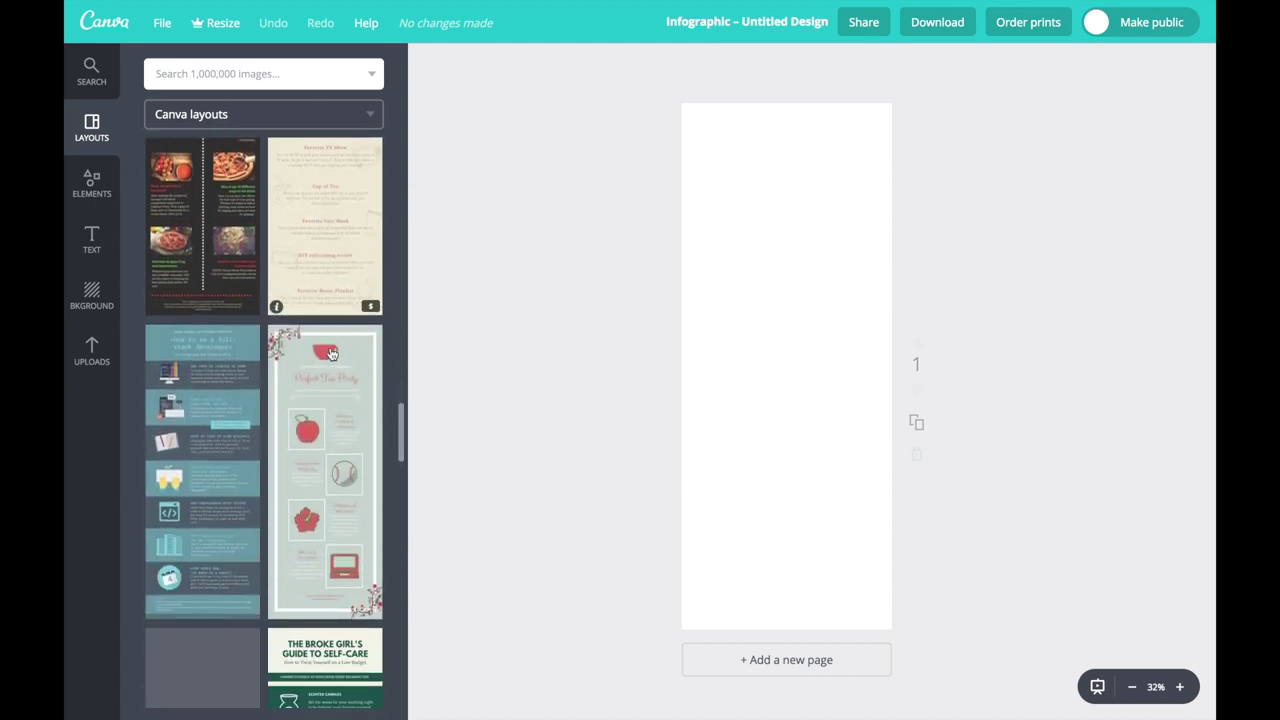
scroll(331, 352, down, 14)
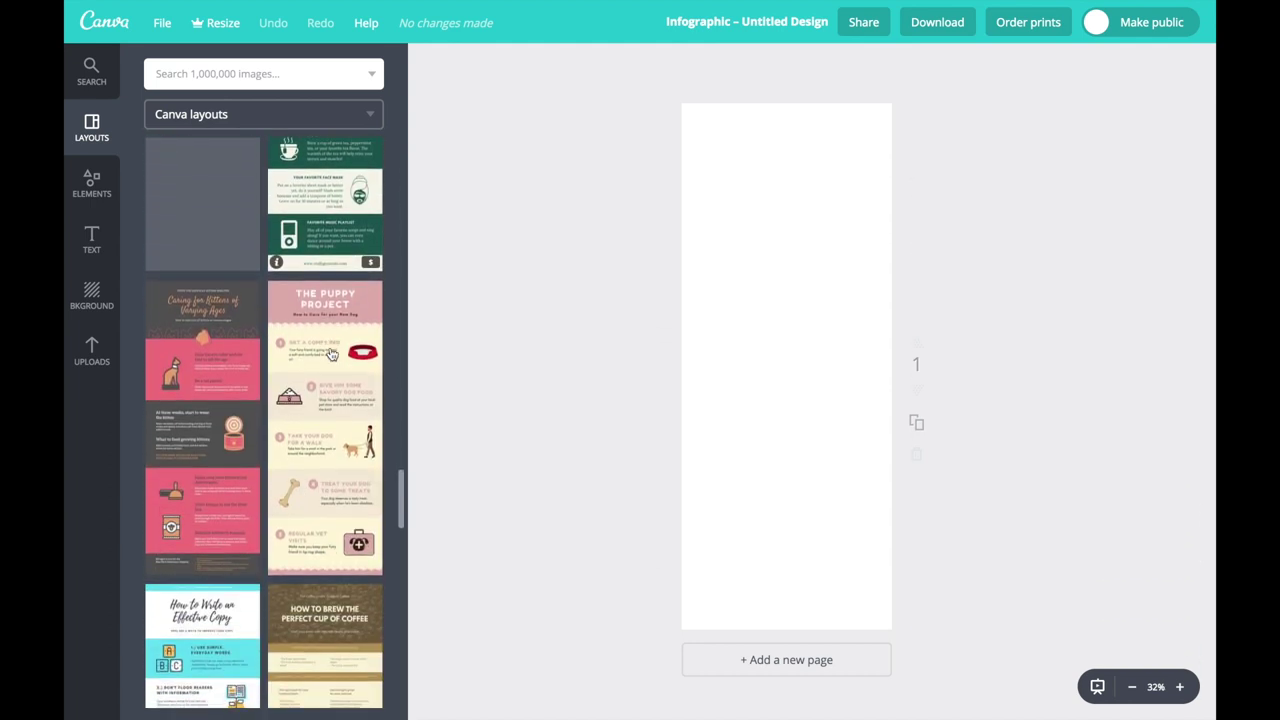
scroll(331, 352, down, 8)
click(331, 352)
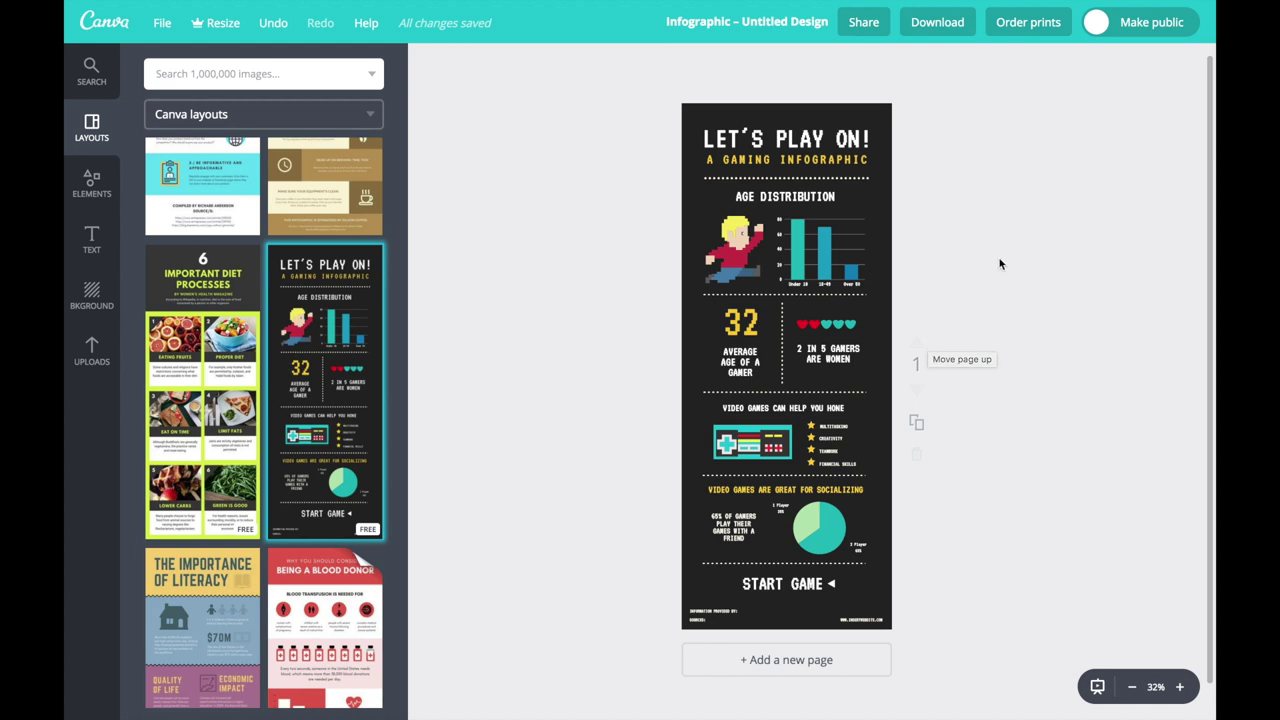
Replace the "Let's Play On!" heading with "WHY SHIPLAKE NEEDS A CODE CLUB!"
click(830, 141)
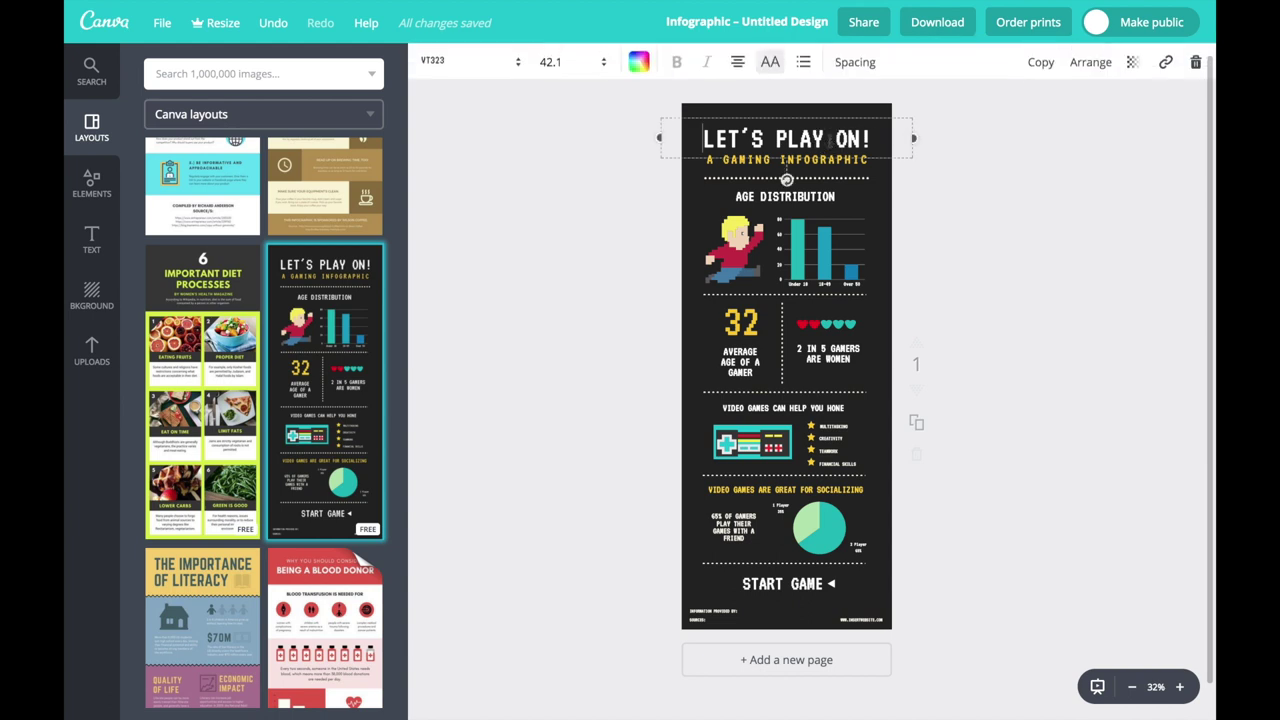
double_click(846, 139)
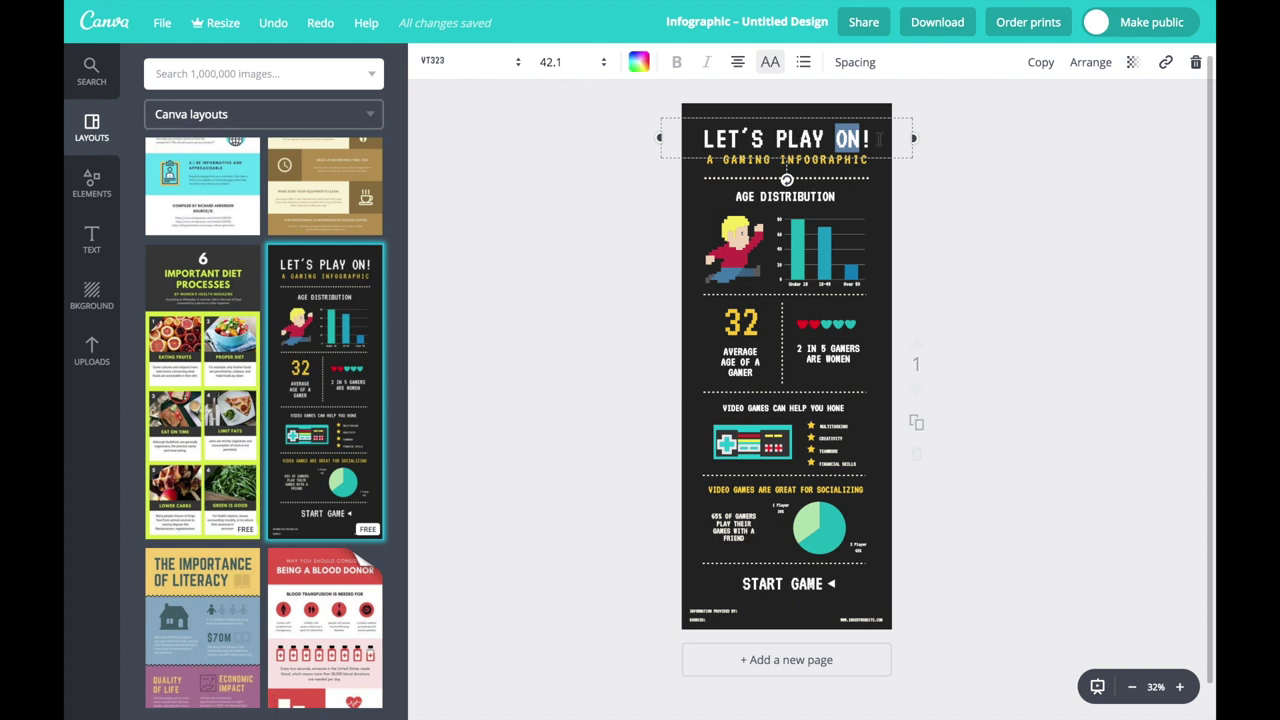
drag(878, 139, 700, 146)
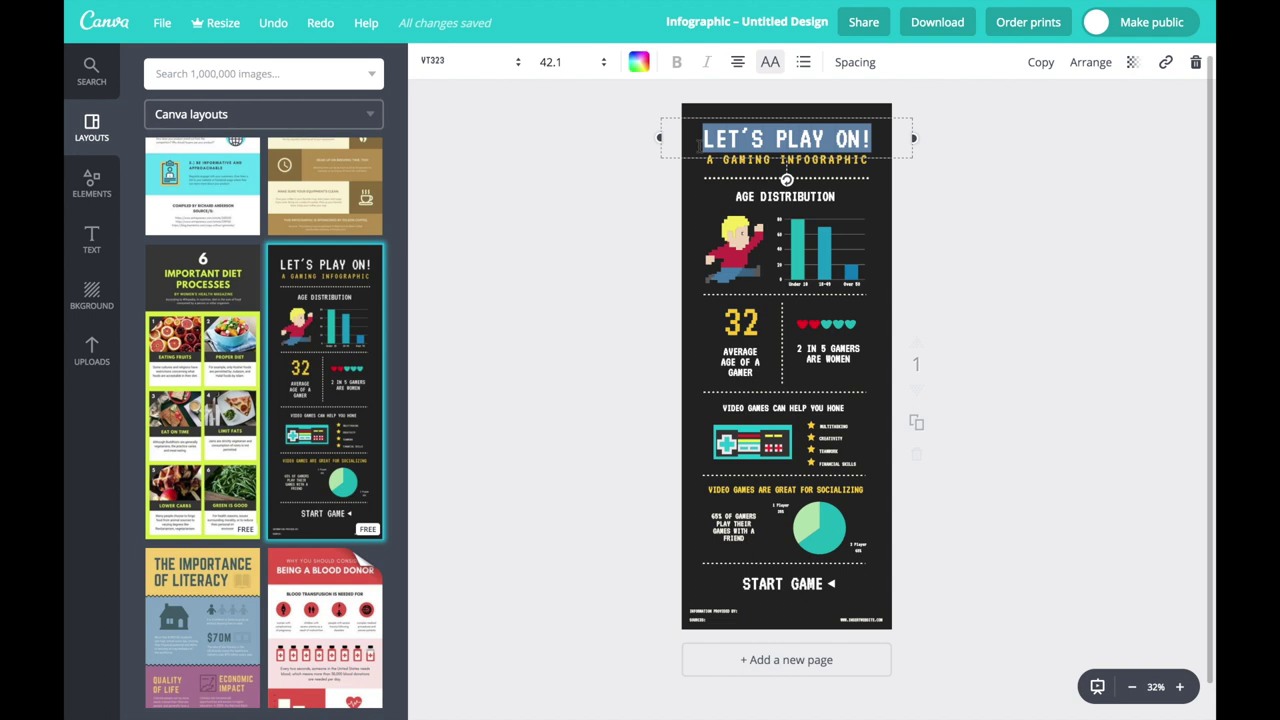
text(WHY SHIPLAKE NEEDS A CODE CLUB!)
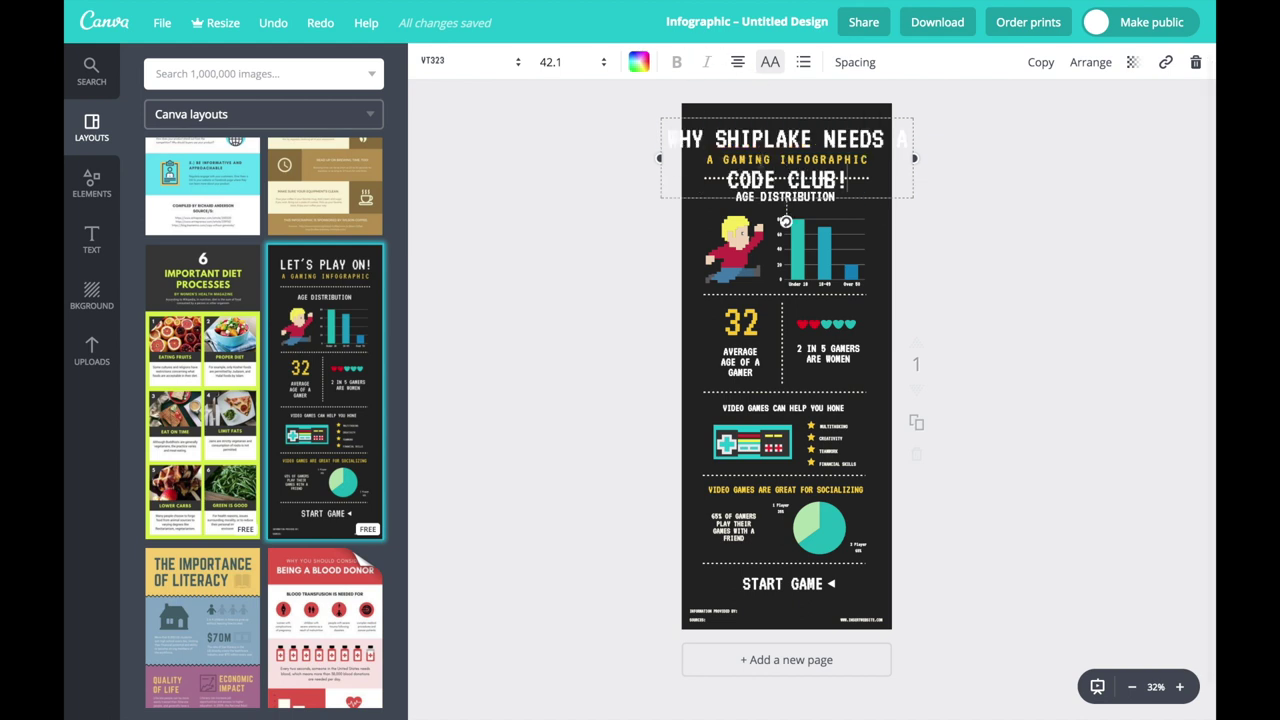
Check the new heading's spacing options and reduce its font size to 32
drag(850, 182, 681, 107)
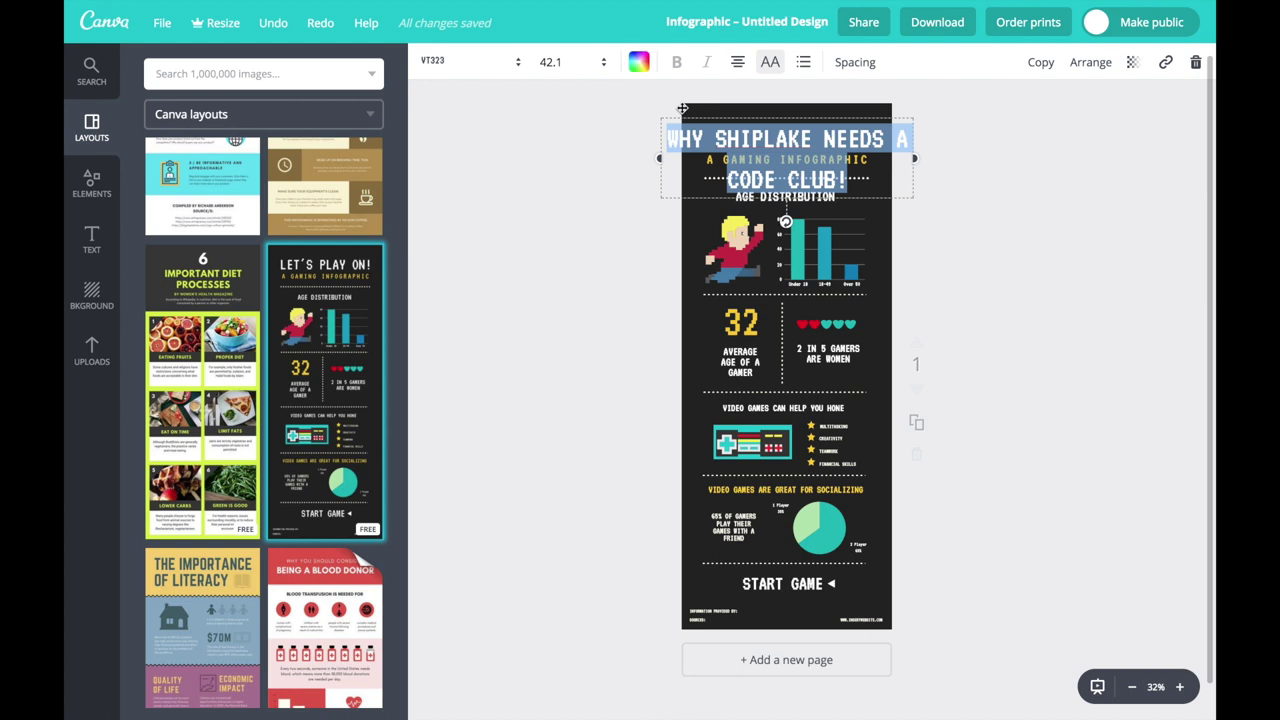
click(857, 62)
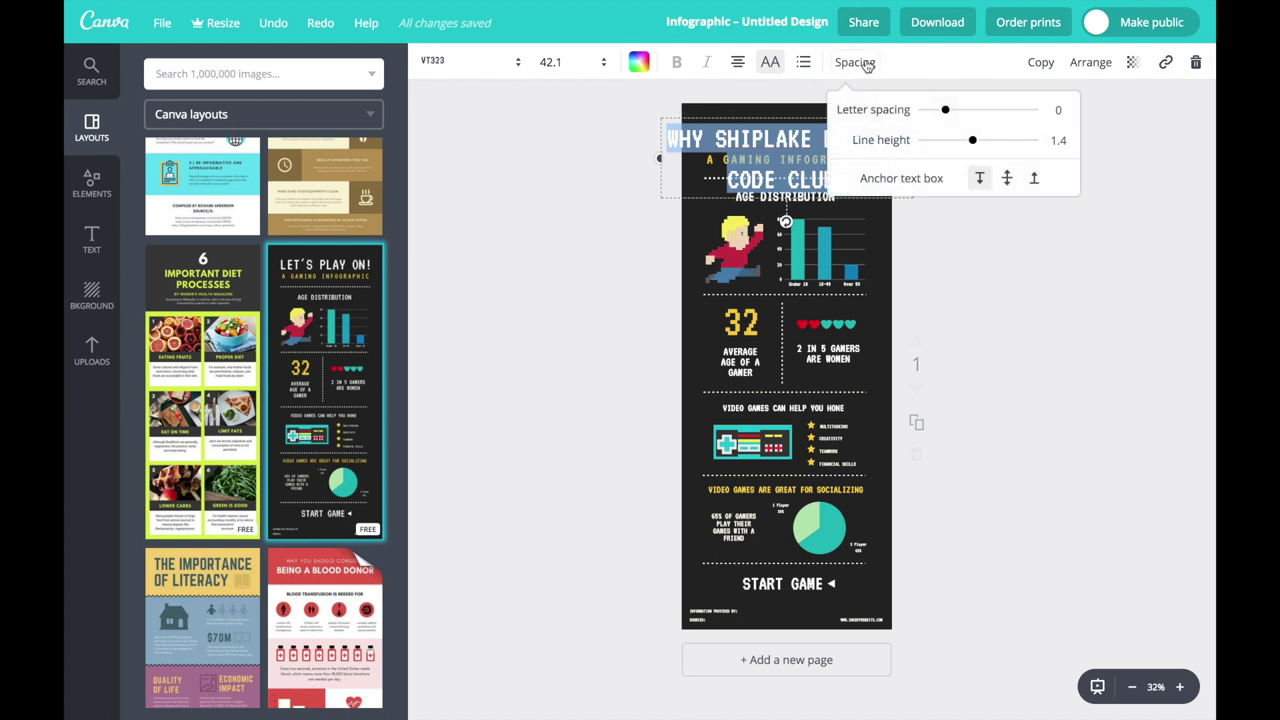
click(866, 63)
click(591, 64)
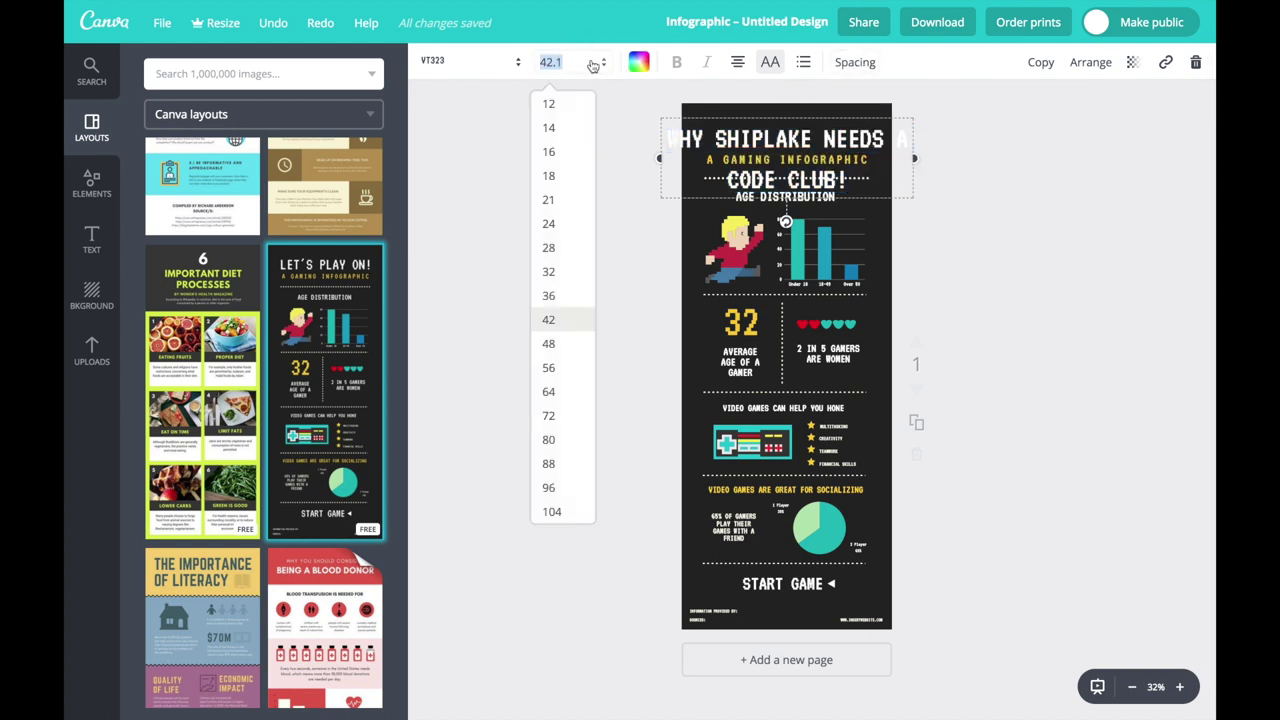
click(571, 281)
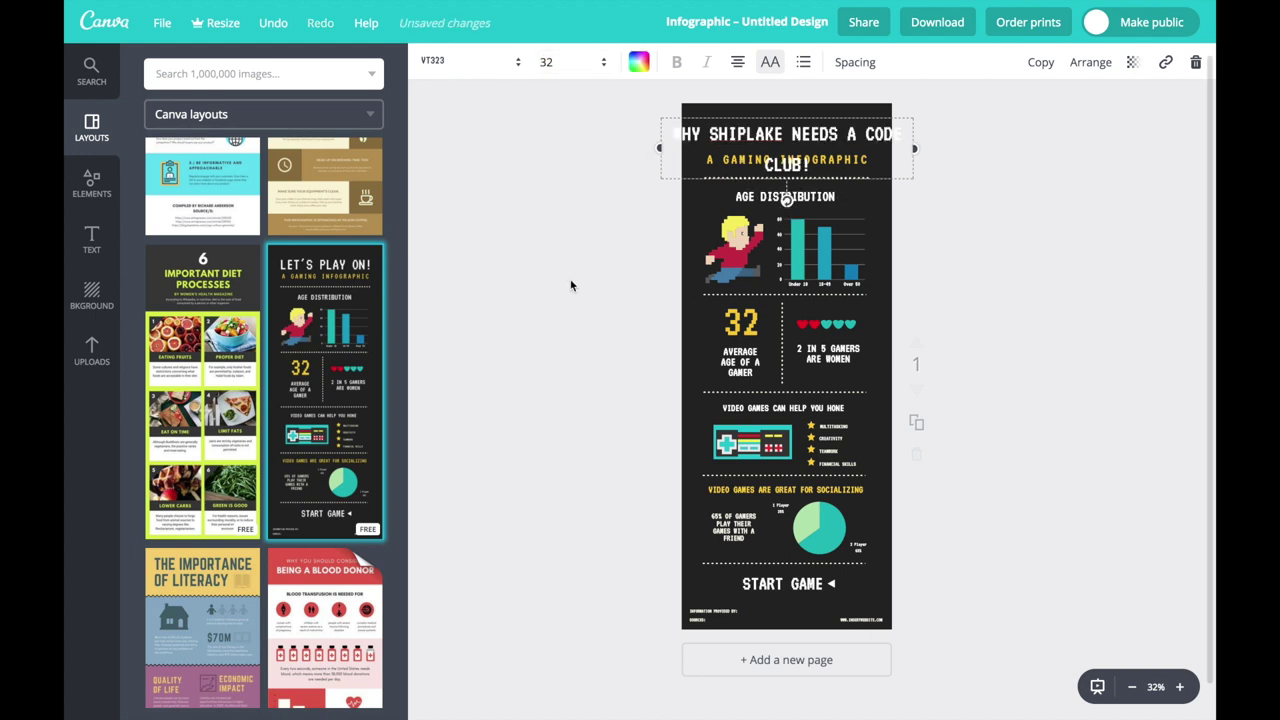
Delete the "A Gaming Infographic" subtitle and shift the main heading slightly down into the freed space
click(787, 159)
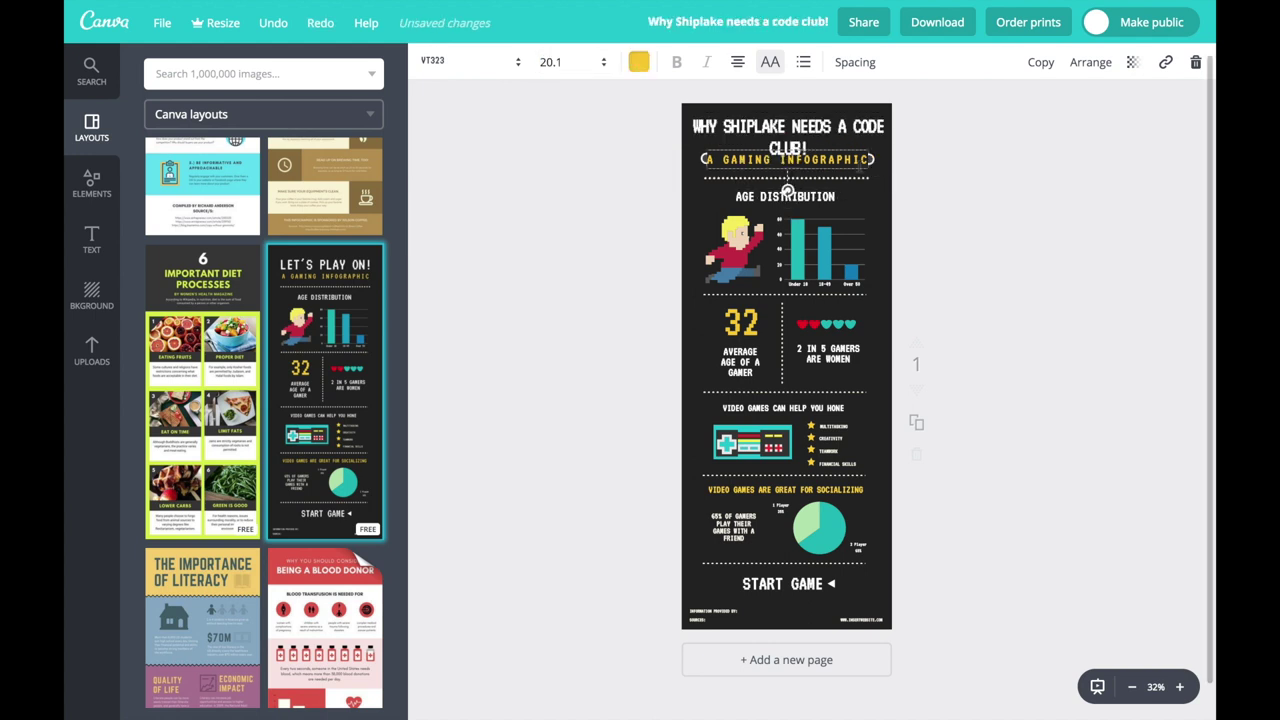
click(1195, 64)
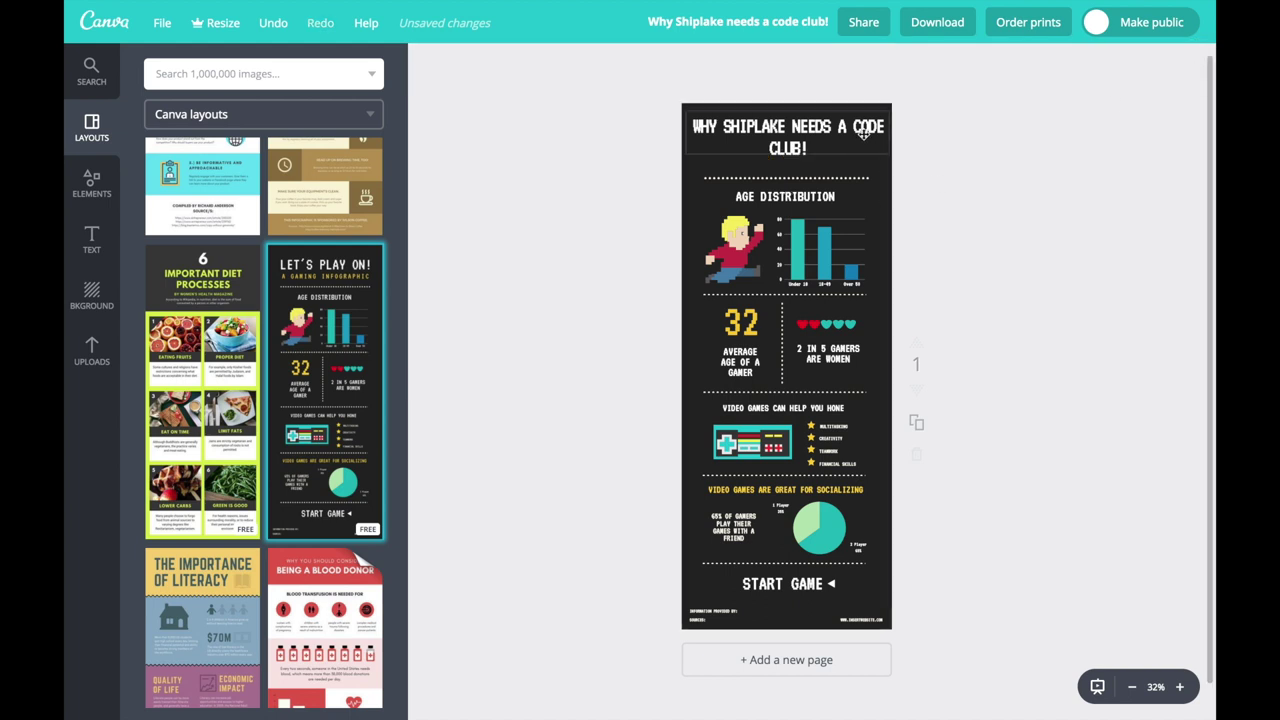
drag(862, 131, 862, 139)
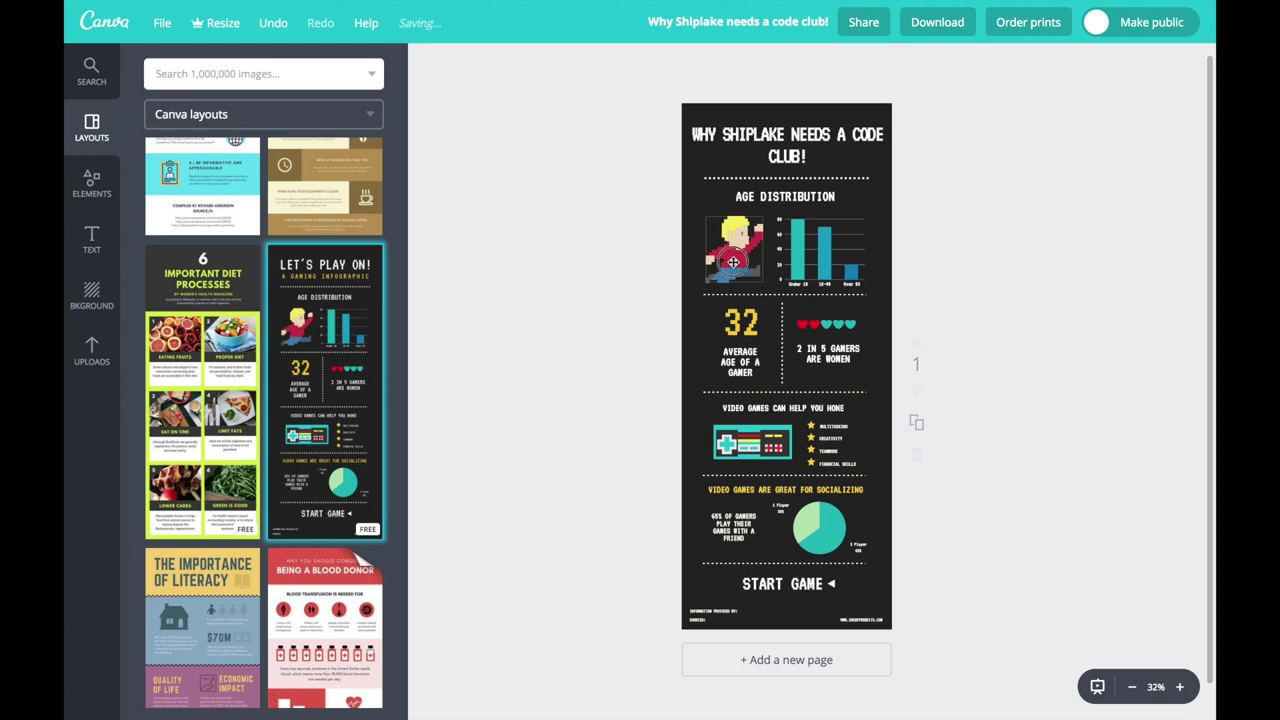
Recolour the running pixel character's blue trousers light green and delete the character from the infographic
click(733, 262)
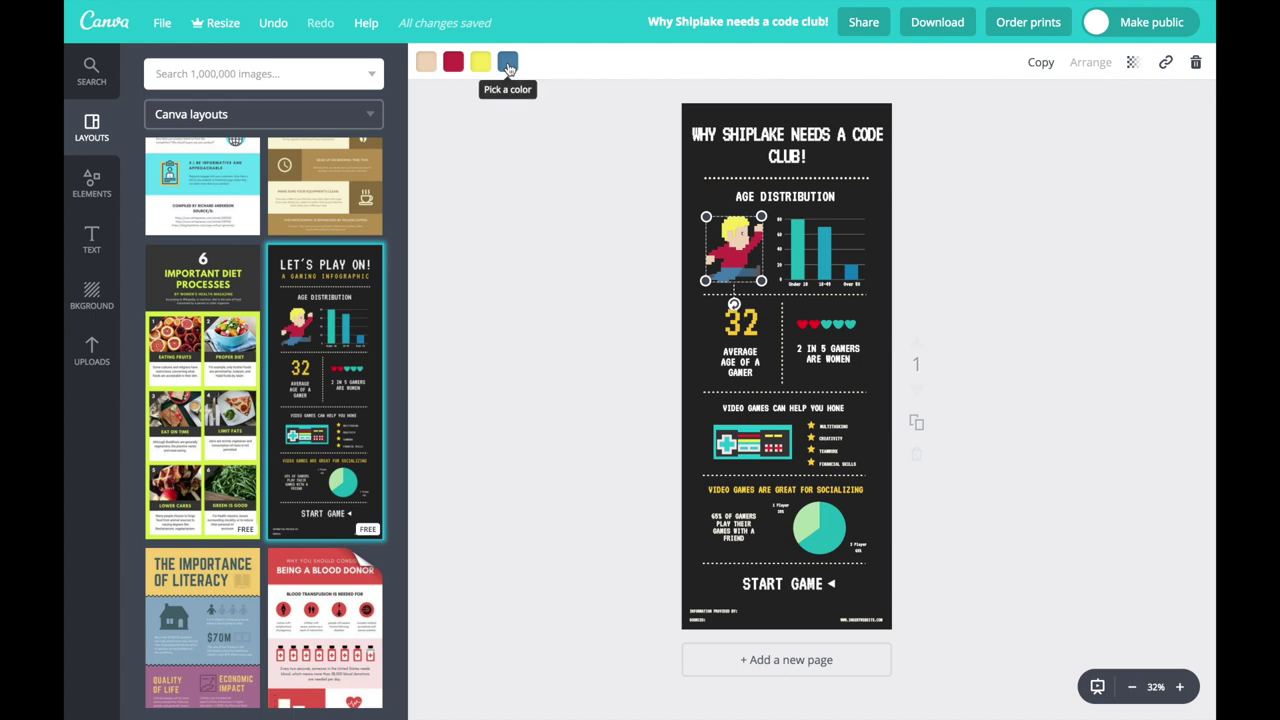
click(508, 63)
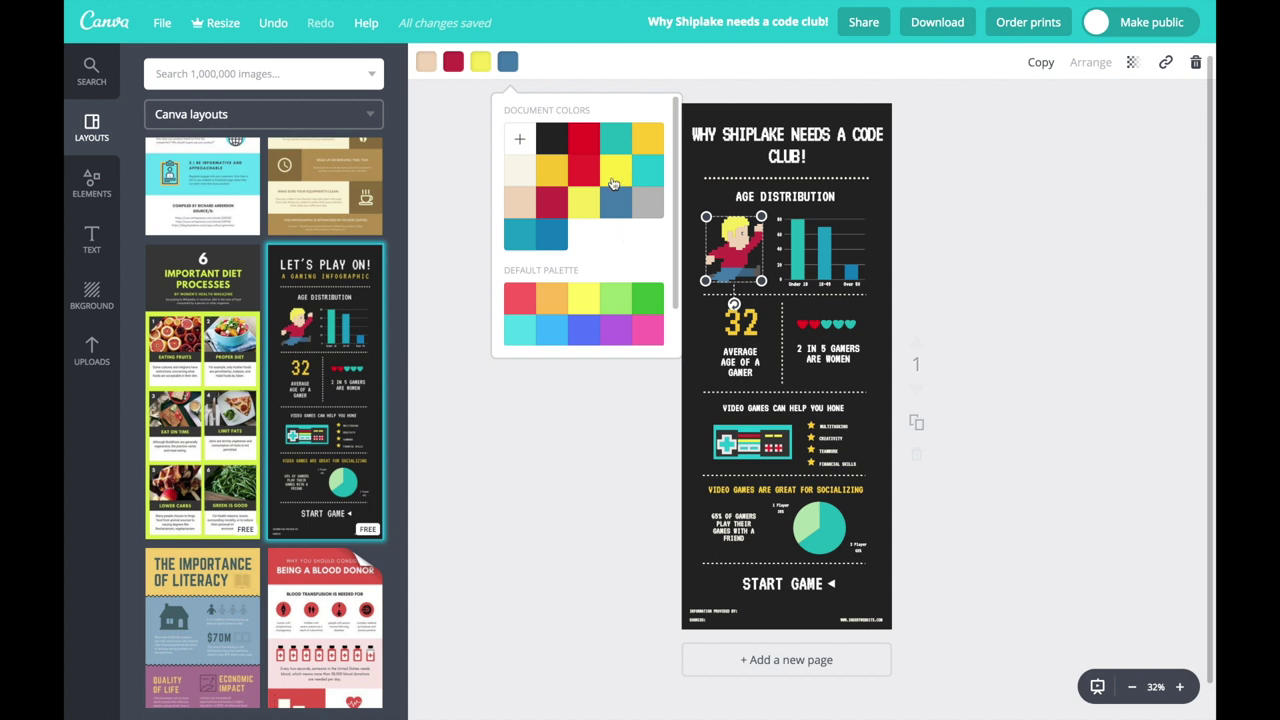
click(618, 309)
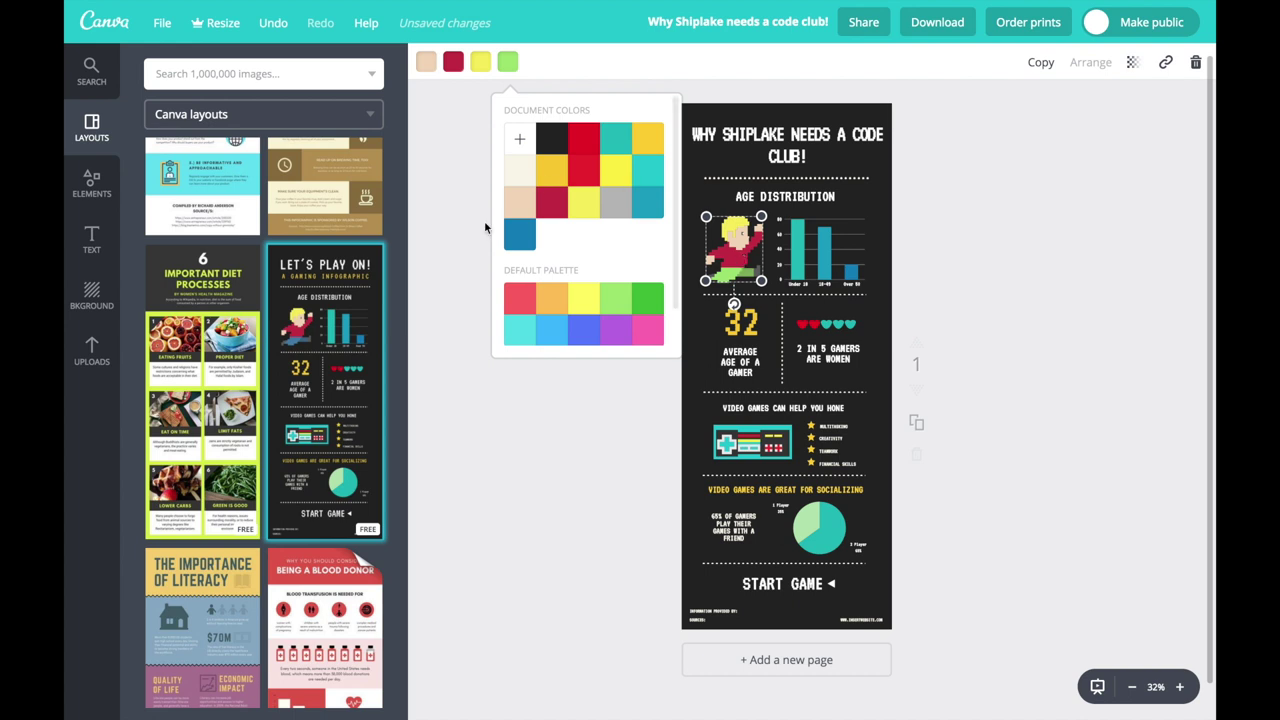
click(461, 243)
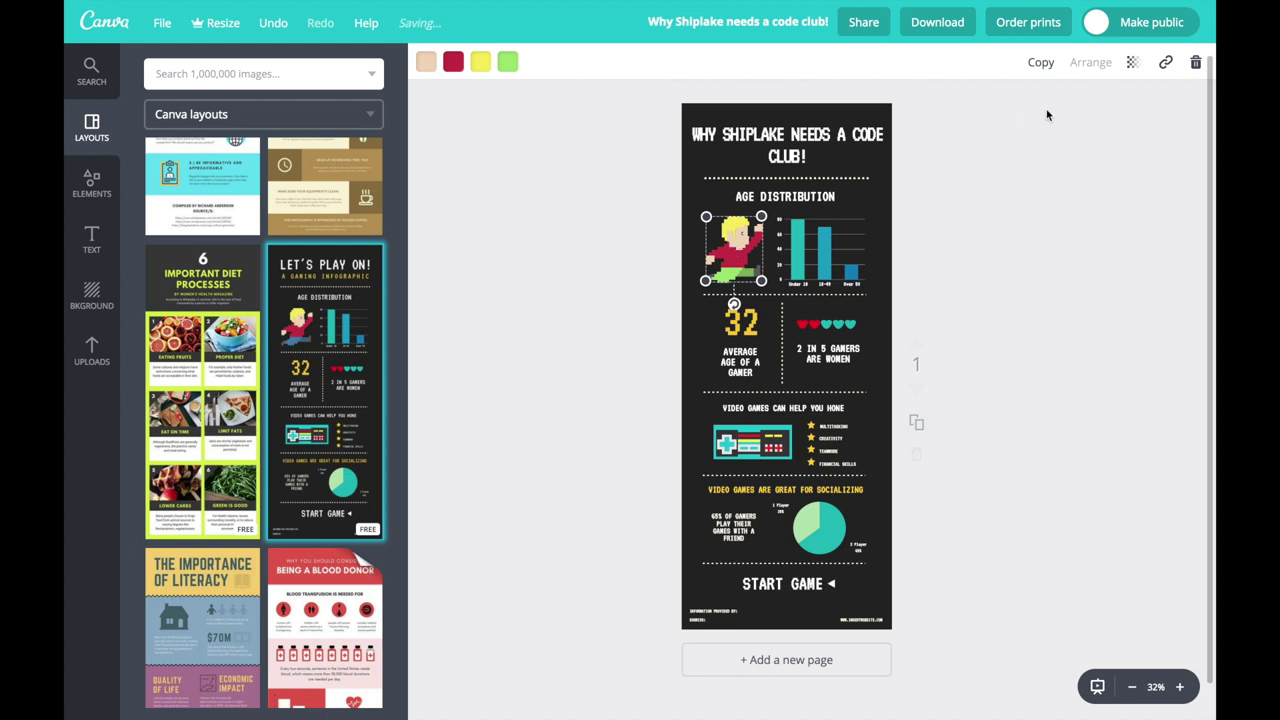
click(1195, 62)
key(ctrl+plus)
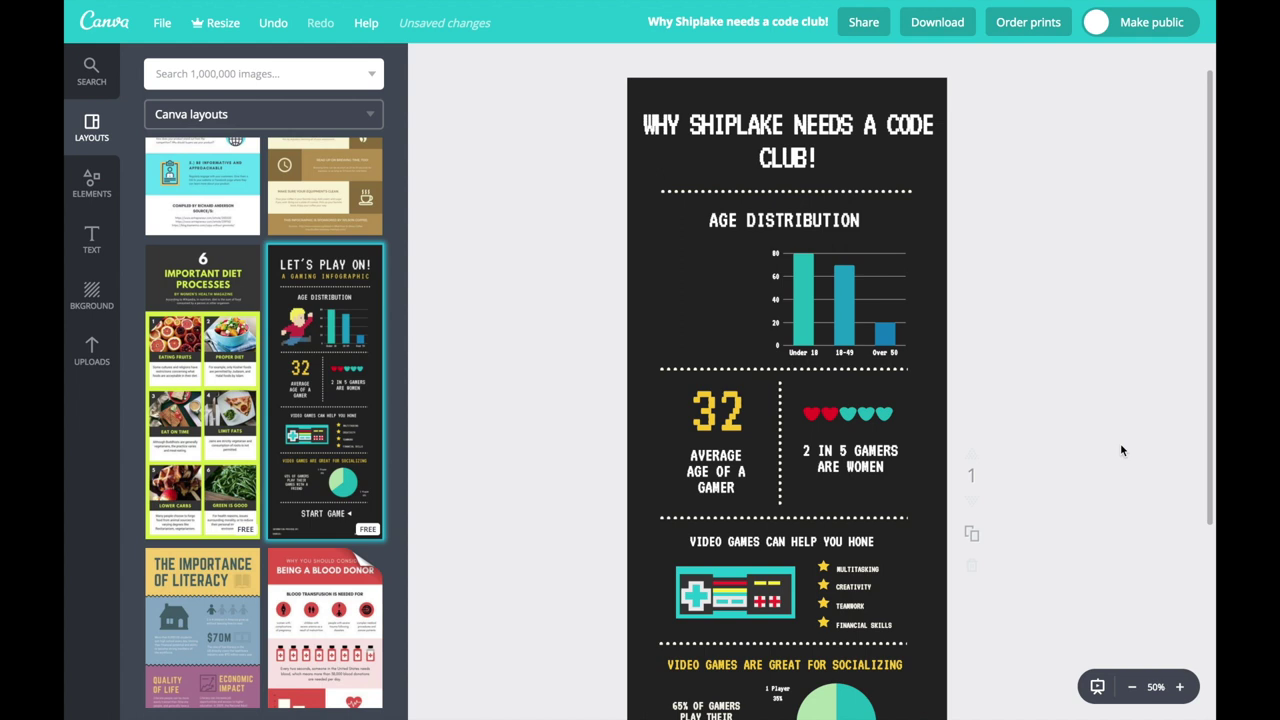
Switch to the "Summary of survey results" document and review the year-group figures under "Who wants a code club?"
mouse_move(428, 4)
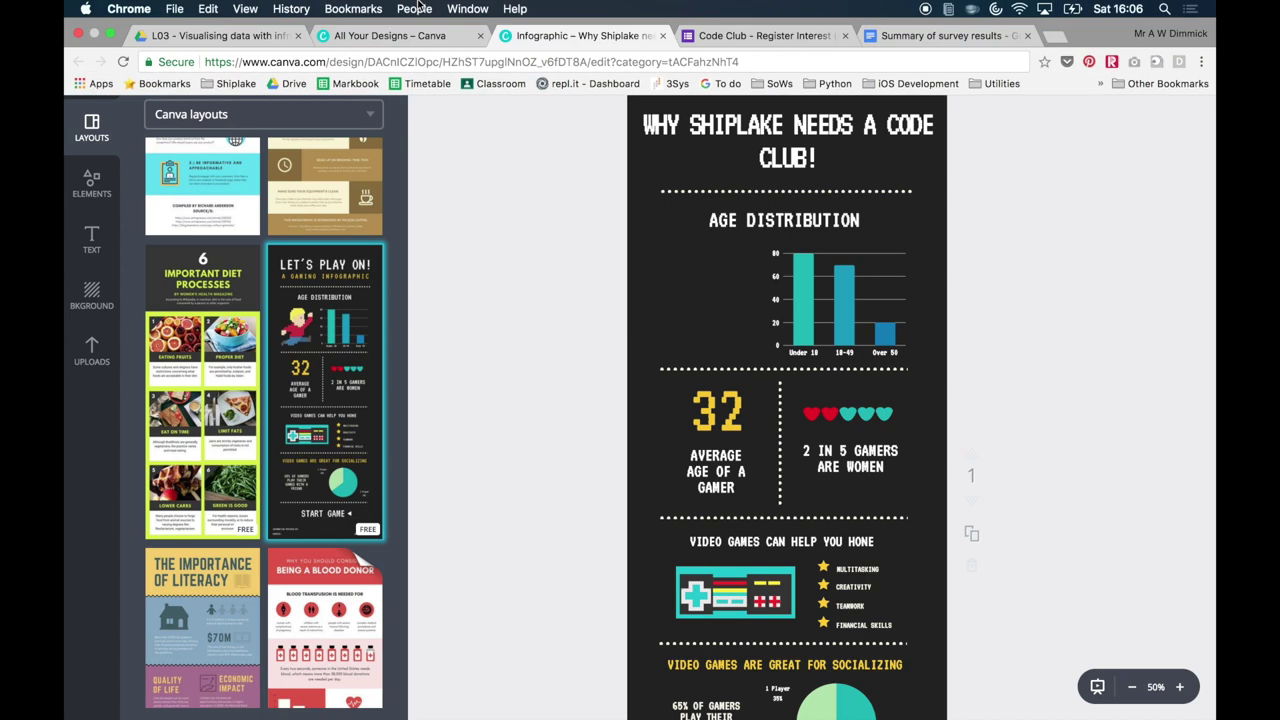
click(932, 36)
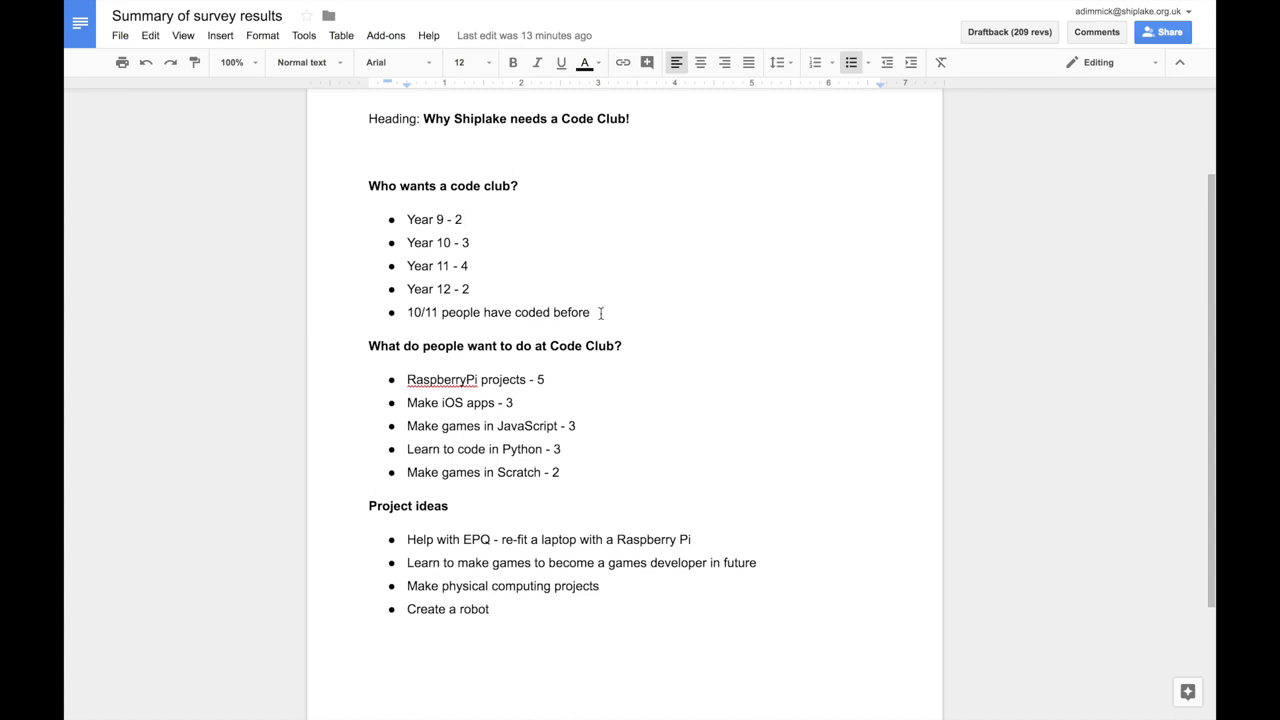
drag(489, 287, 400, 214)
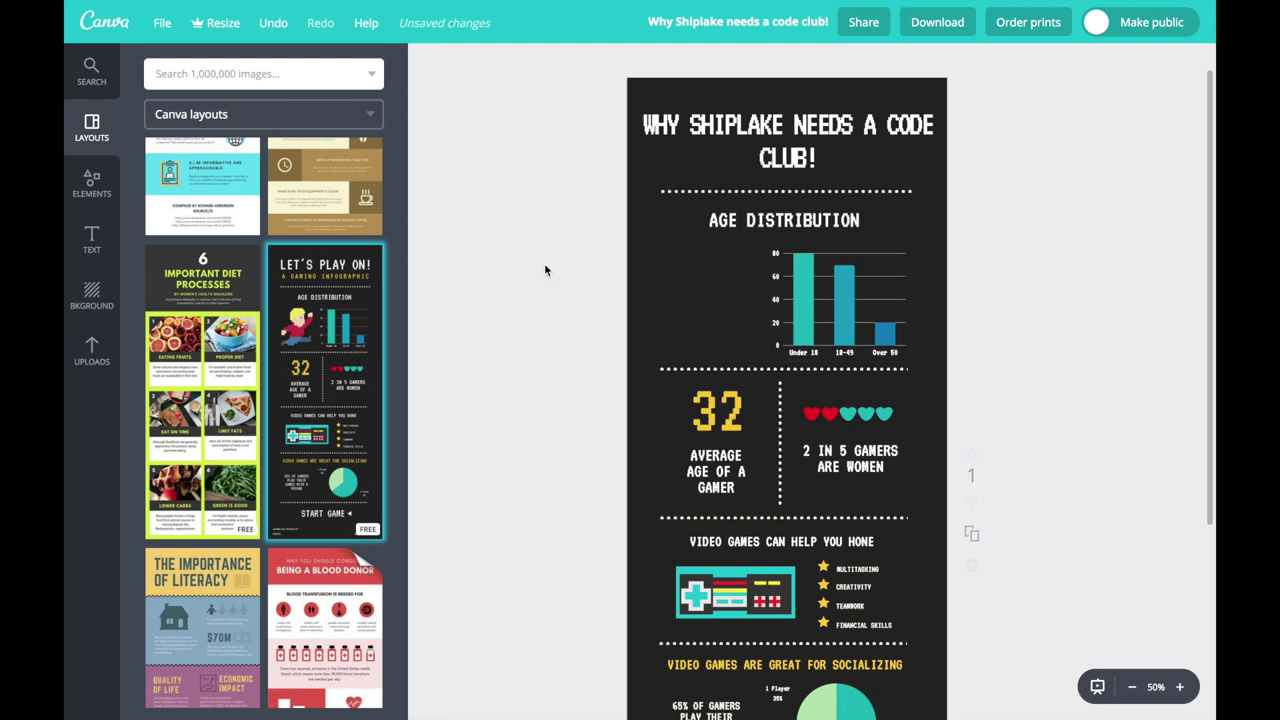
Return to Canva and browse the chart designs available in the Charts elements
click(97, 184)
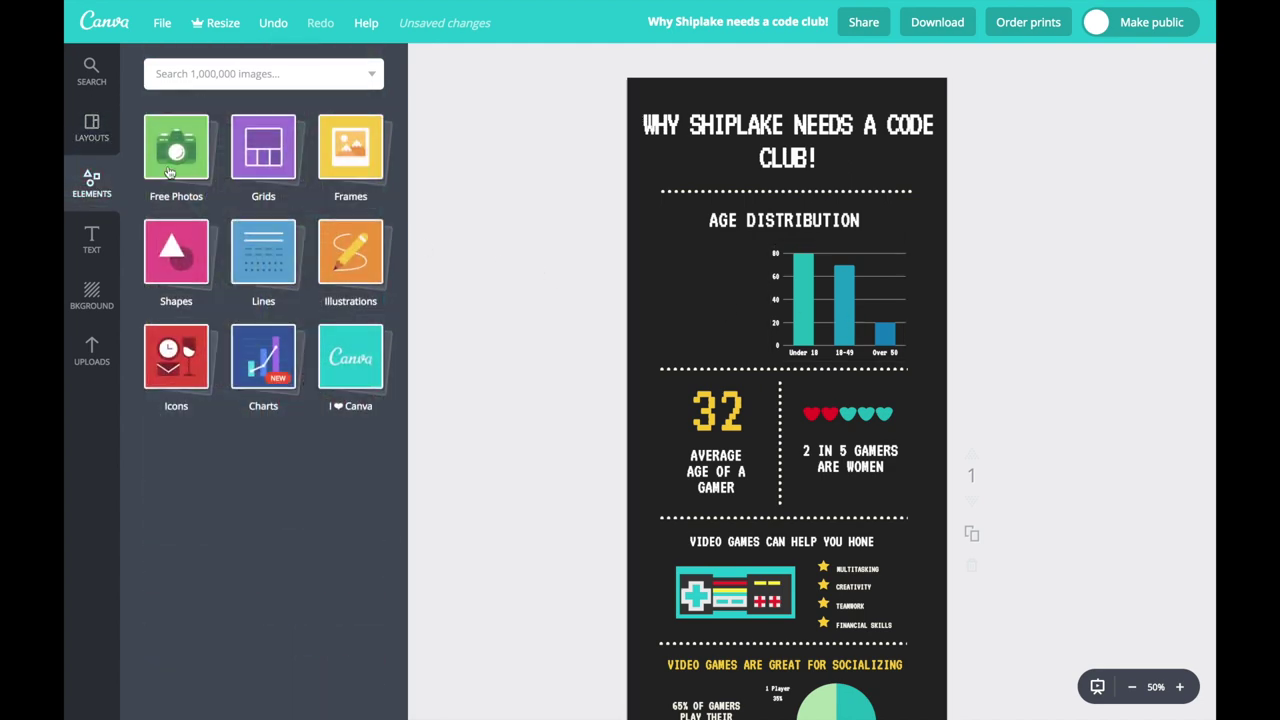
click(269, 370)
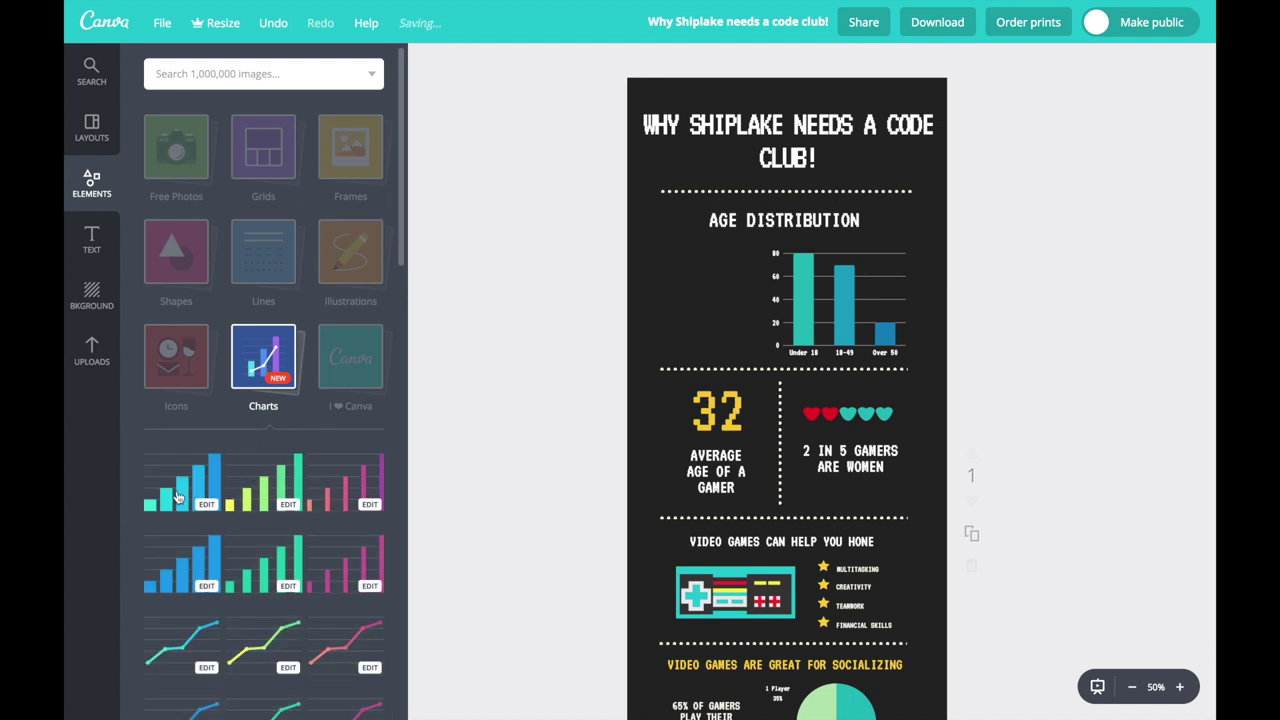
scroll(340, 543, down, 5)
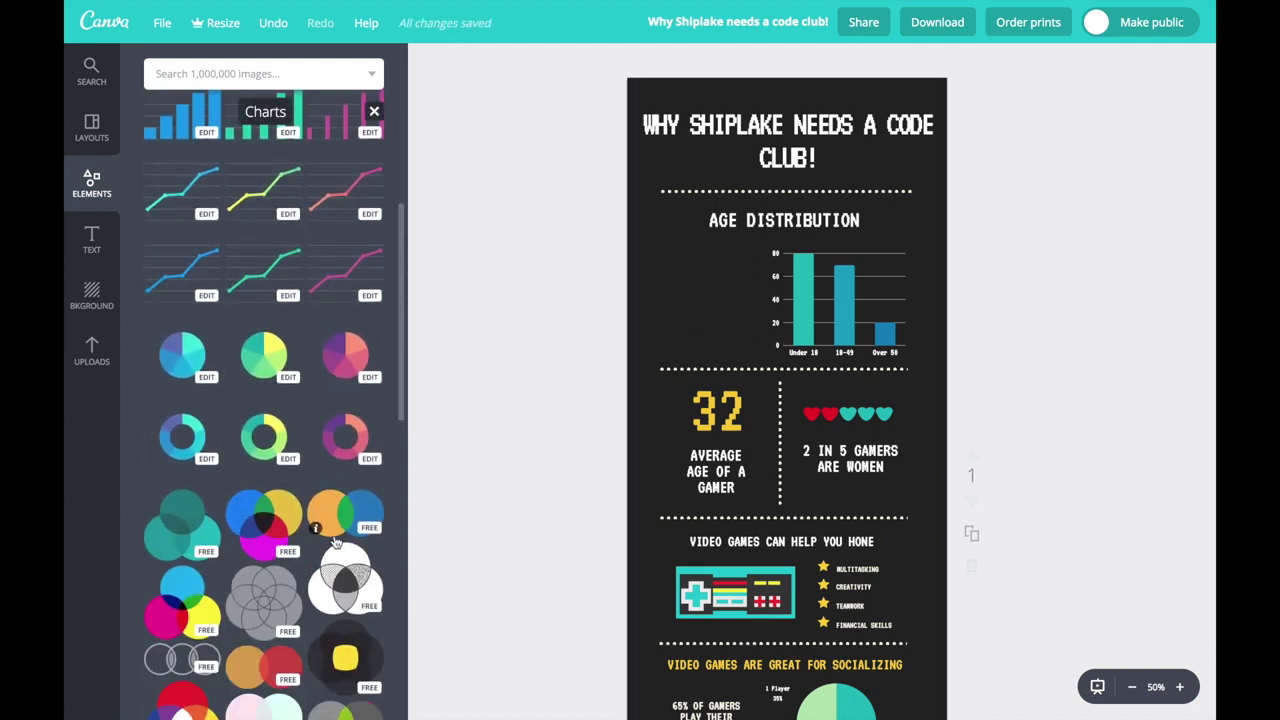
scroll(336, 542, down, 8)
scroll(336, 541, down, 6)
Recolour the age distribution bar chart with red from the document colours
click(845, 300)
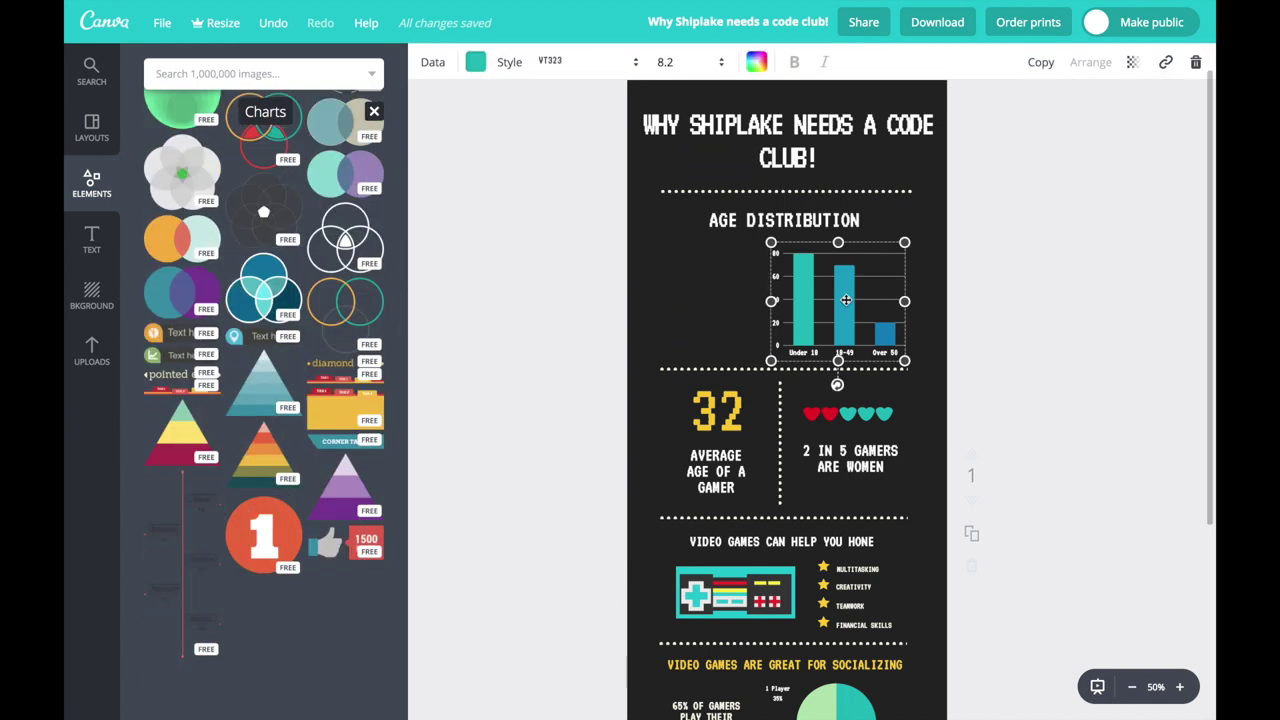
click(476, 63)
click(556, 144)
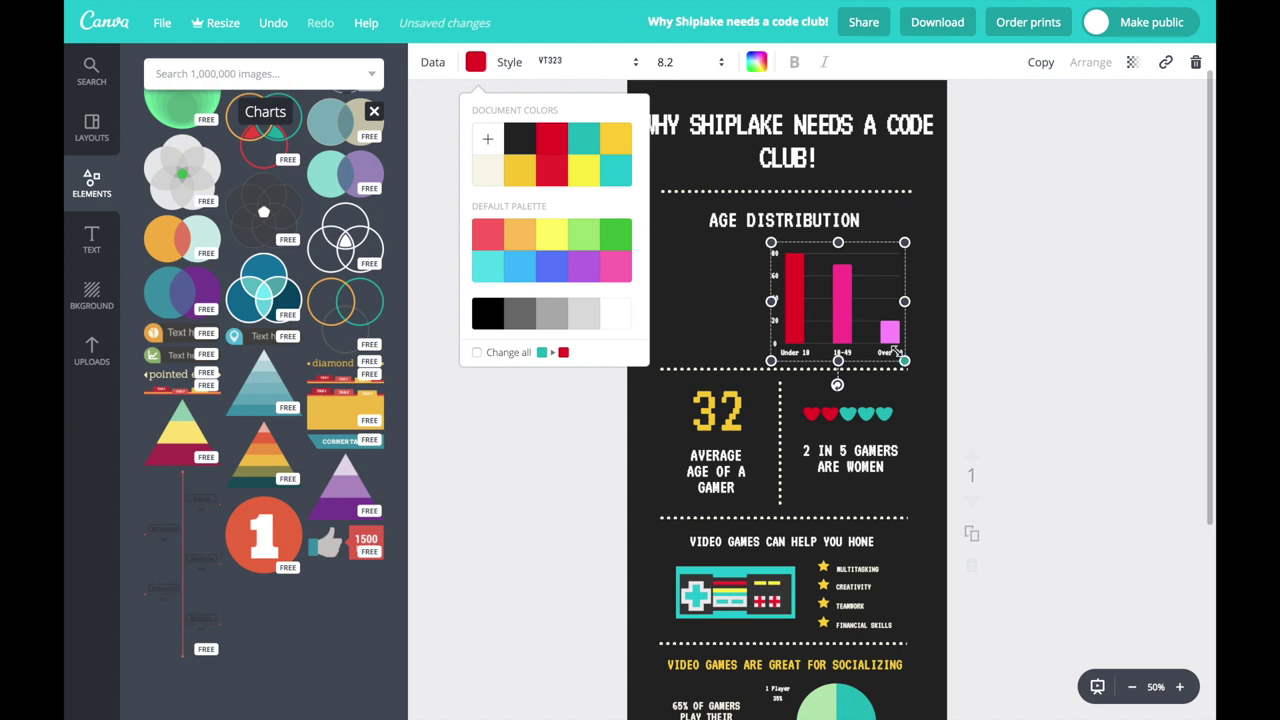
click(875, 328)
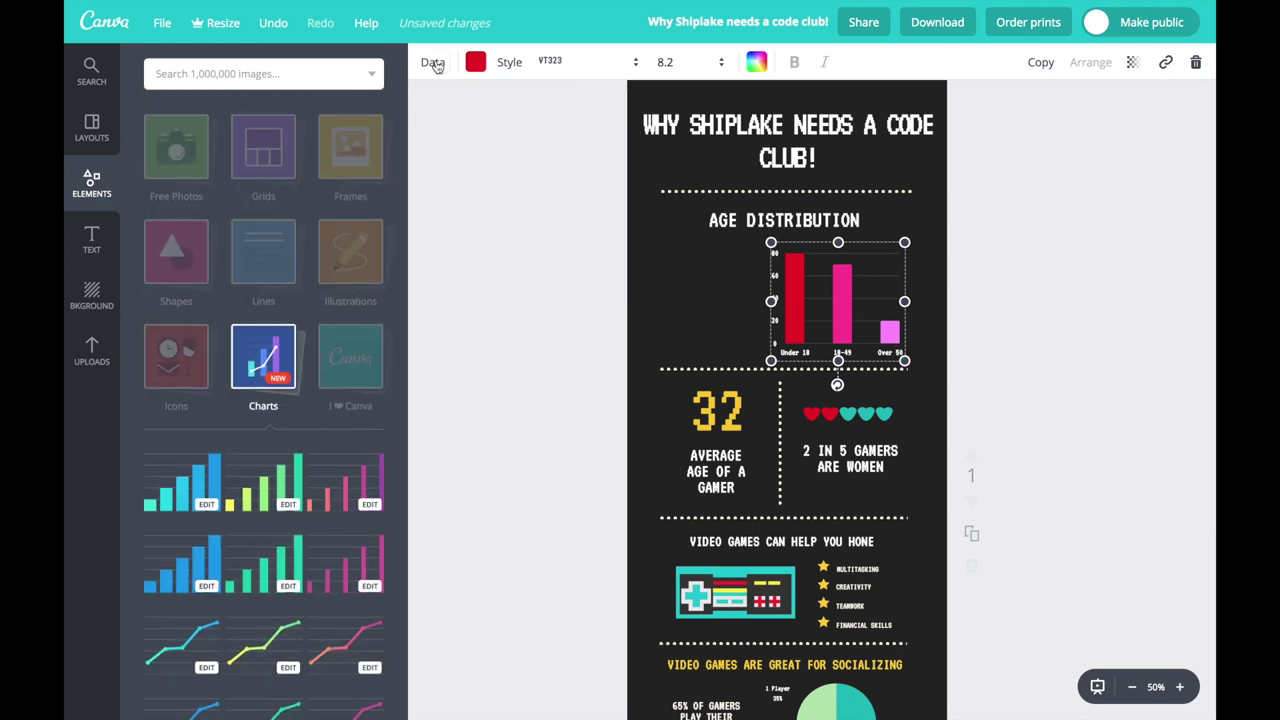
Replace the bar chart's data labels with Year 9, Year 10, Year 11 and Year 12
click(439, 73)
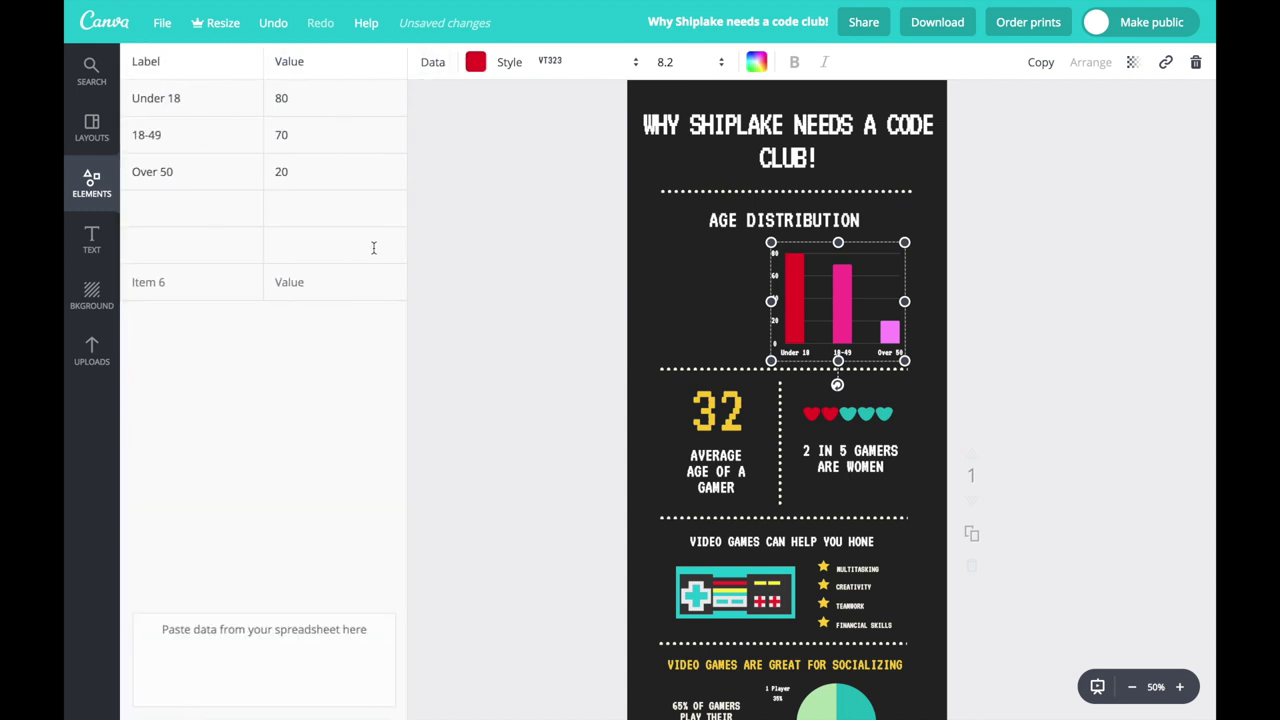
click(192, 100)
click(192, 100)
key(alt+shift+Left)
key(alt+shift+Left)
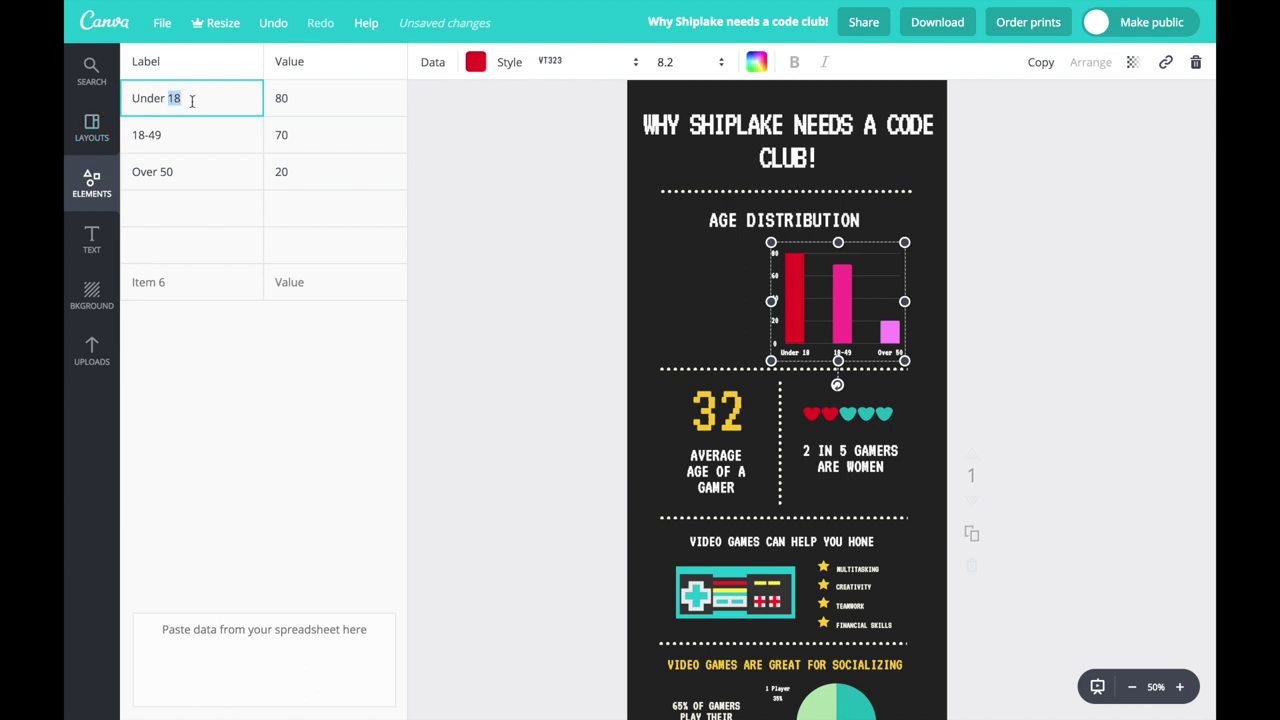
text(Year 9 Year 10 Year 11 Year 12)
key(Tab)
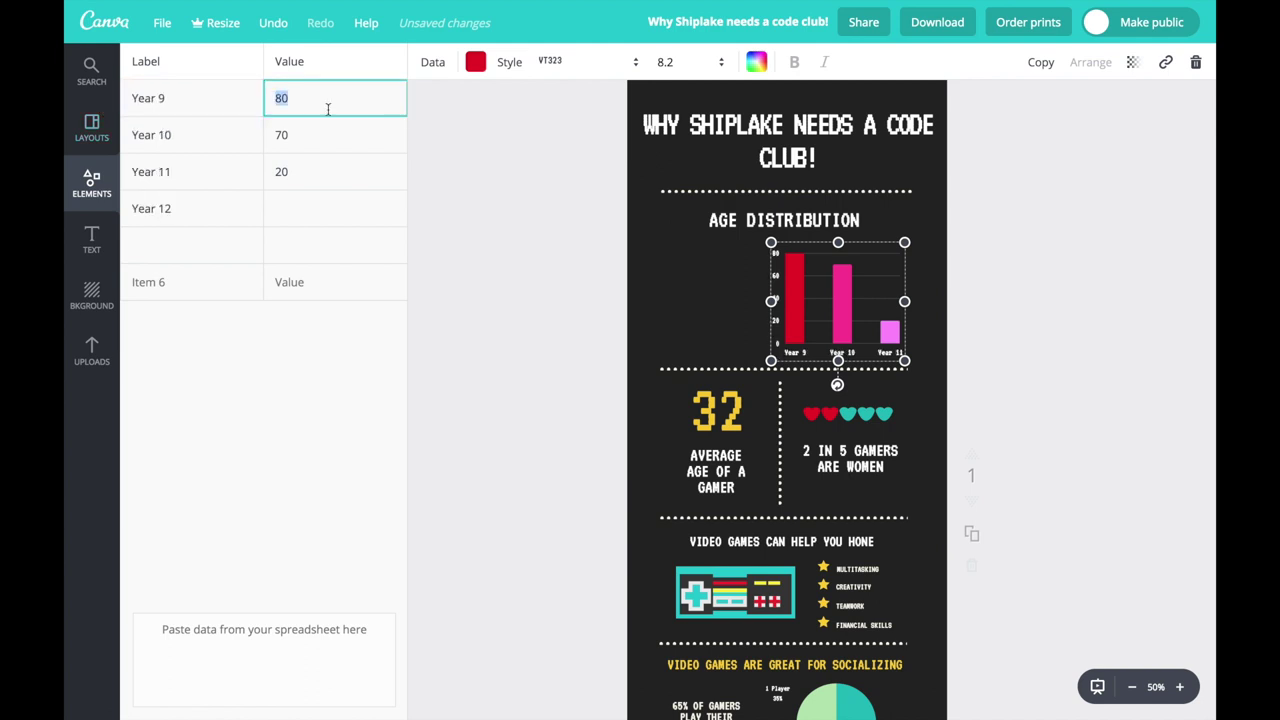
Set the chart values to 2 for Year 9, 3 for Year 10, 4 for Year 11 and 2 for Year 12
text(2)
click(326, 135)
text(3)
click(318, 167)
text(4)
click(305, 199)
text(2)
click(448, 261)
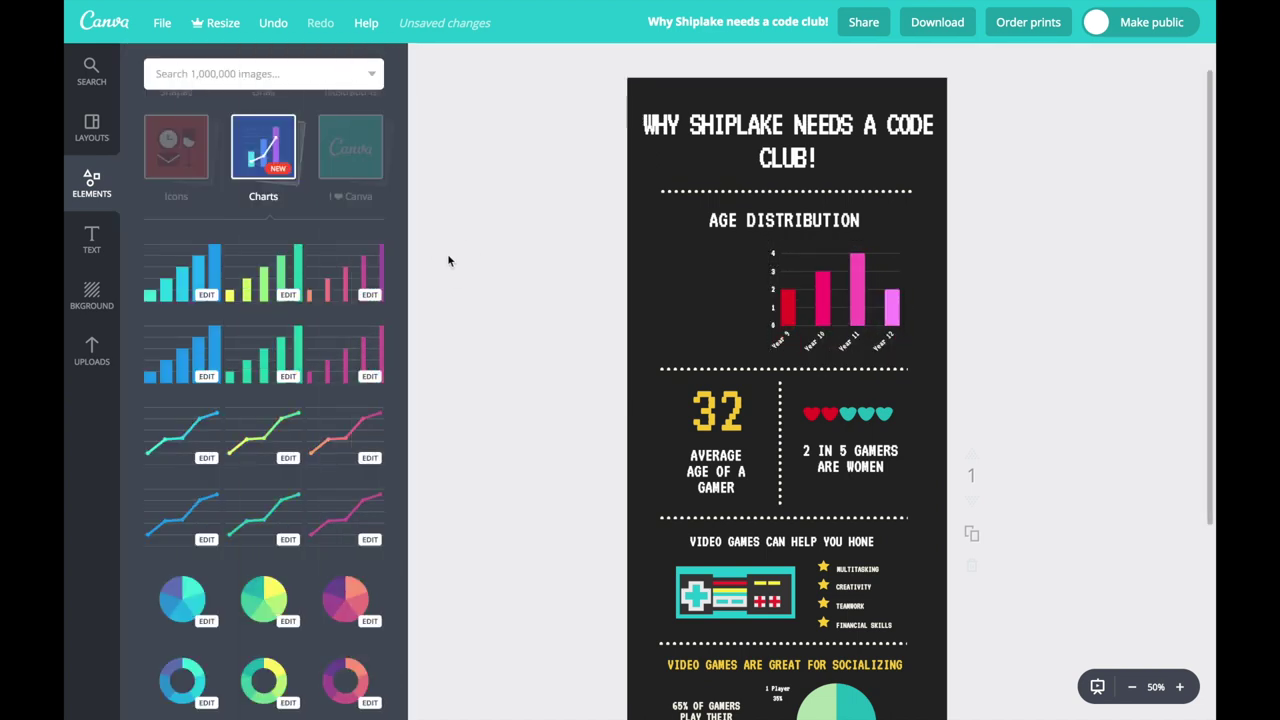
Widen the bar chart leftwards so the year labels fit horizontally under the bars
click(792, 300)
mouse_move(770, 300)
mouse_down()
mouse_move(668, 297)
mouse_move(768, 300)
mouse_move(748, 303)
mouse_up()
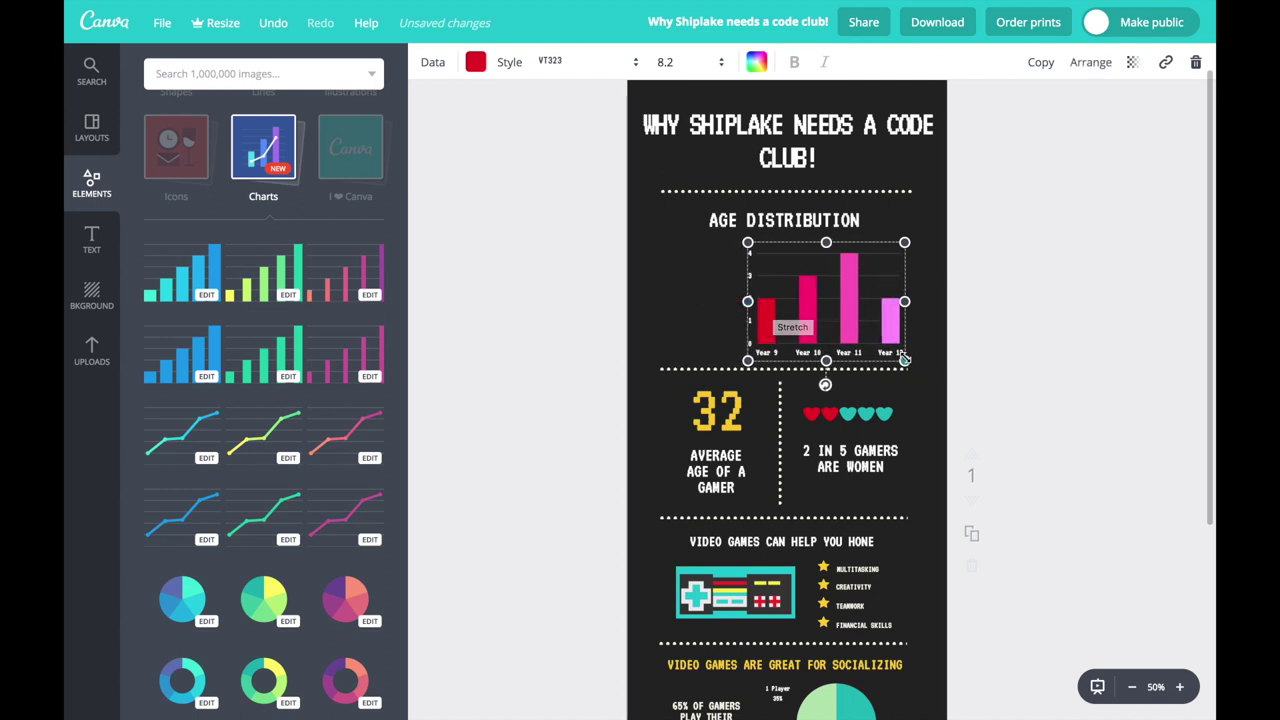
click(1005, 320)
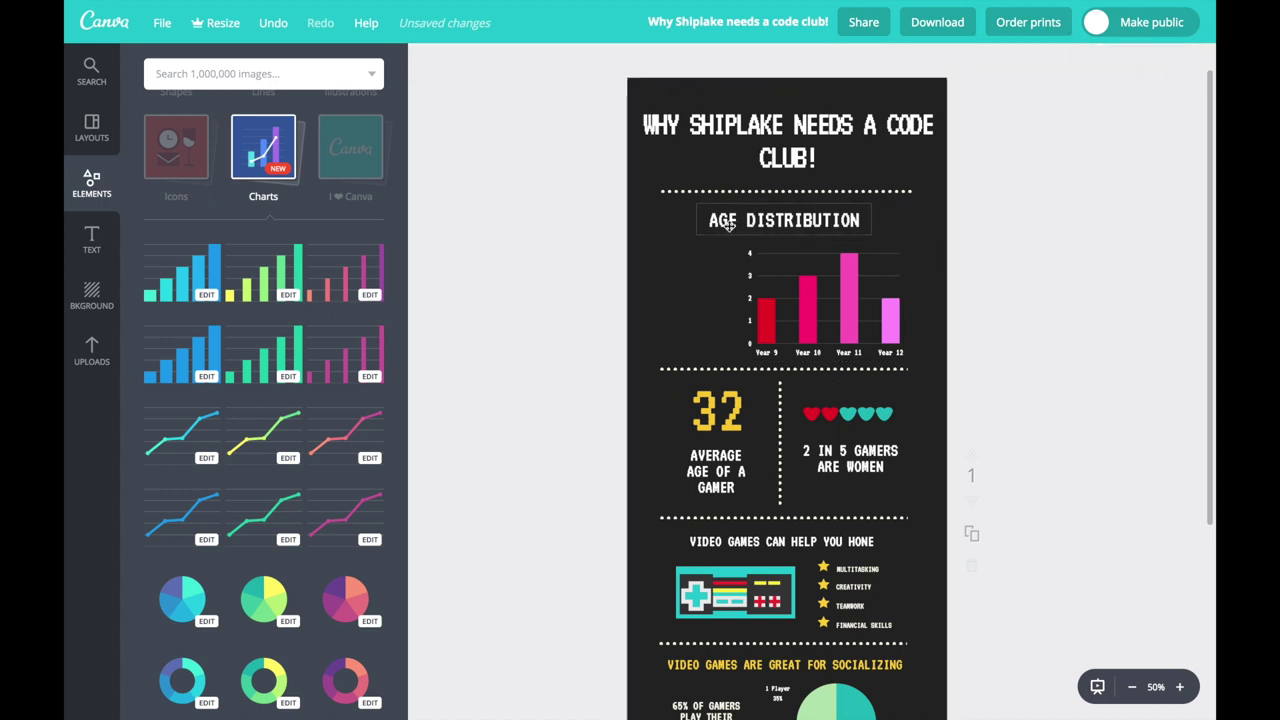
Replace the "Age Distribution" heading with "WHO WANTS A CODE CLUB?" and widen its text box to fit on one centred line
double_click(789, 221)
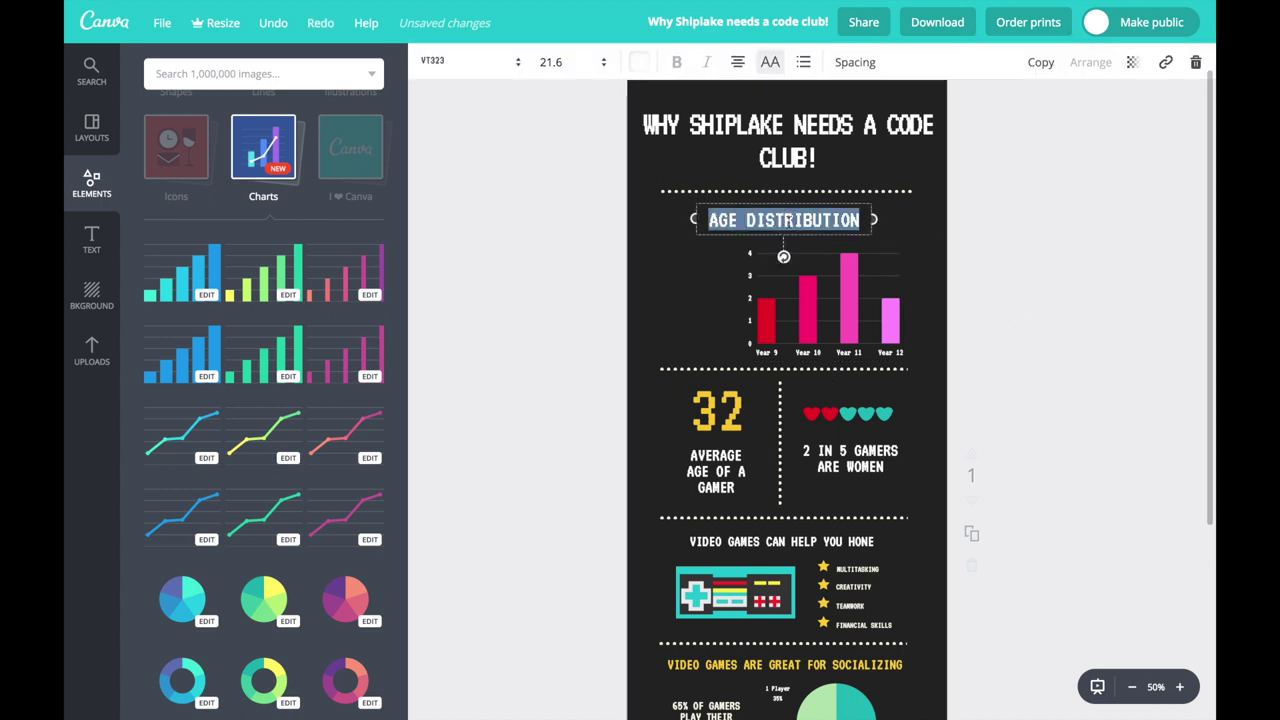
text(WHO WANTS A CODE CLUB?)
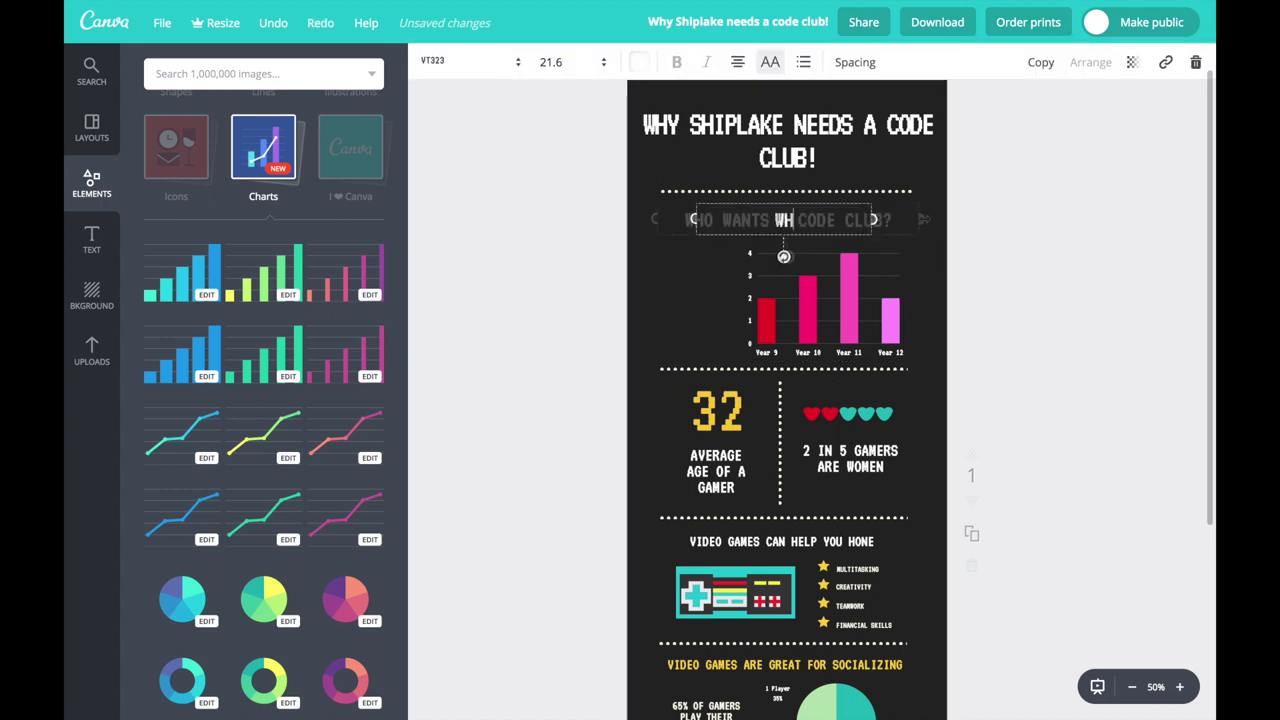
mouse_move(906, 221)
mouse_down()
mouse_move(856, 222)
mouse_move(918, 218)
mouse_up()
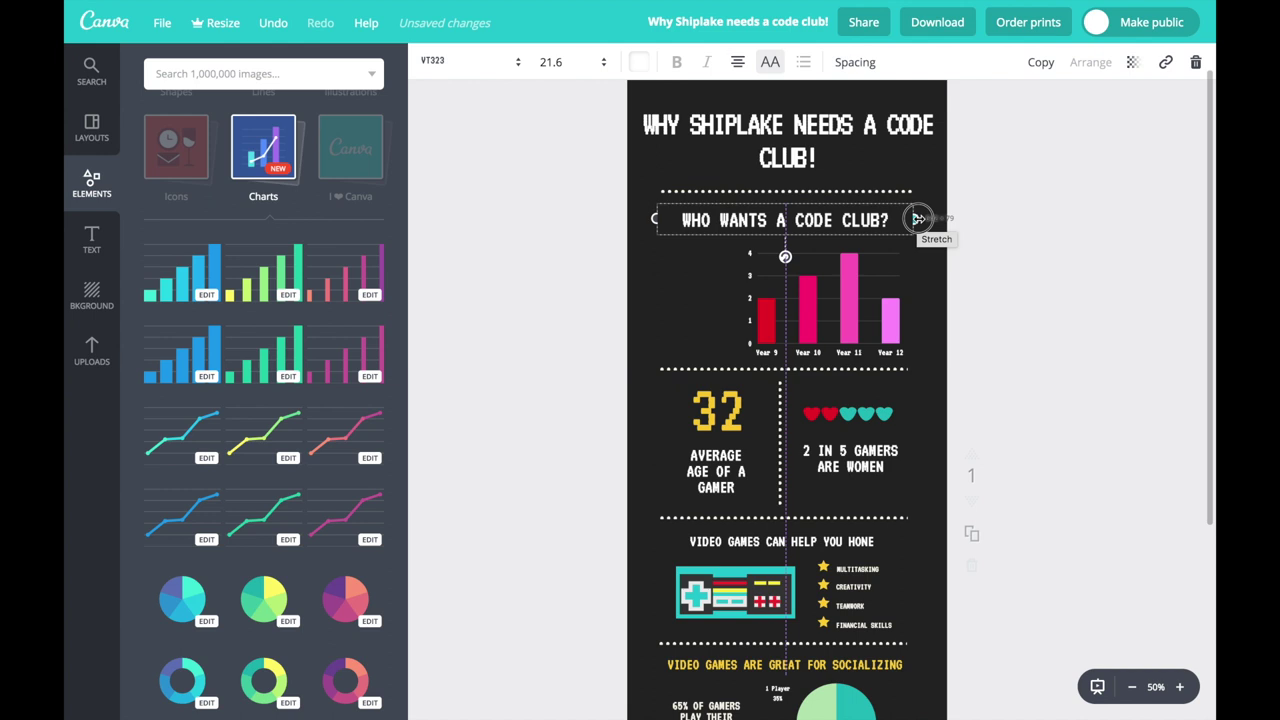
drag(918, 218, 922, 217)
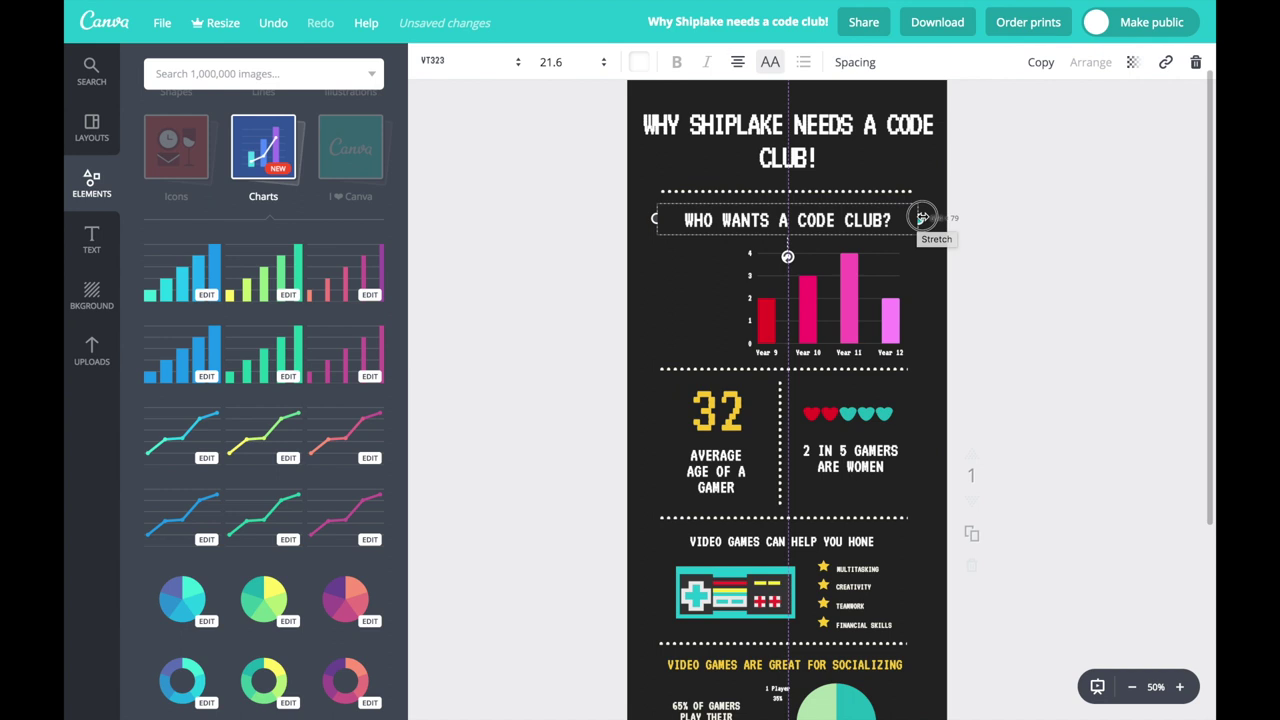
drag(922, 217, 921, 217)
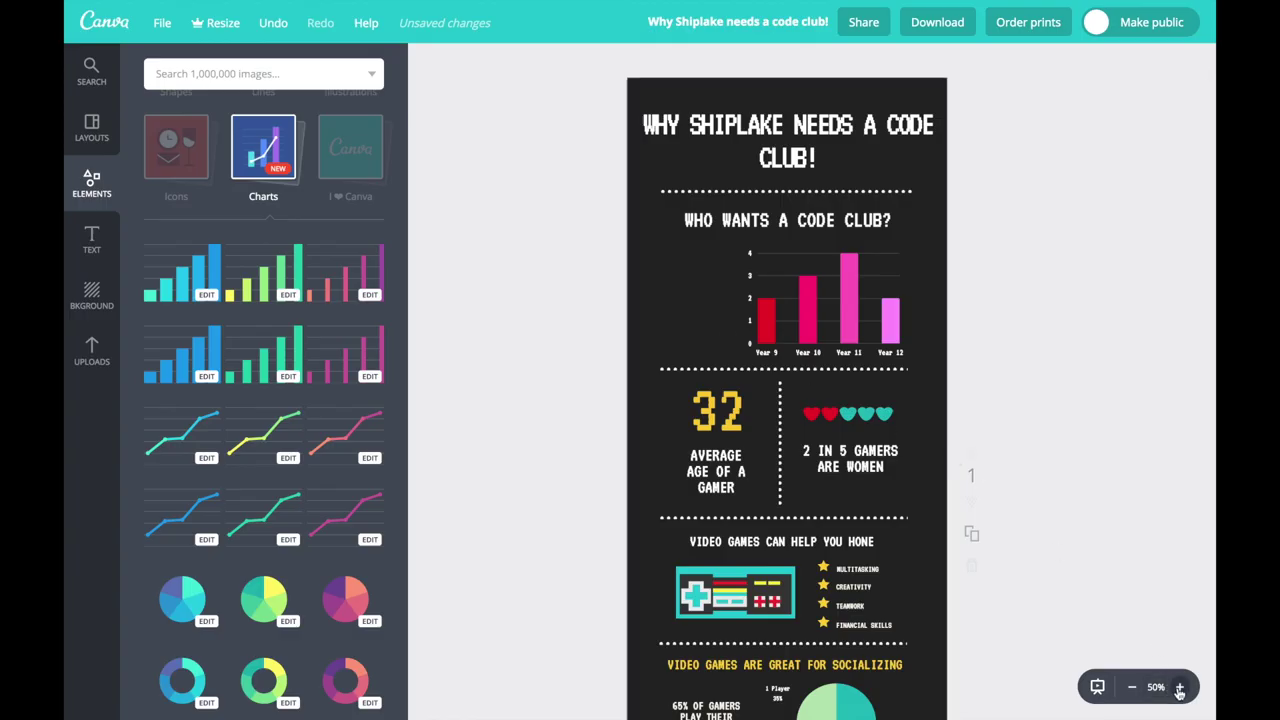
Search the image library for "person" and show only illustrations
click(1179, 687)
scroll(1040, 450, up, 4)
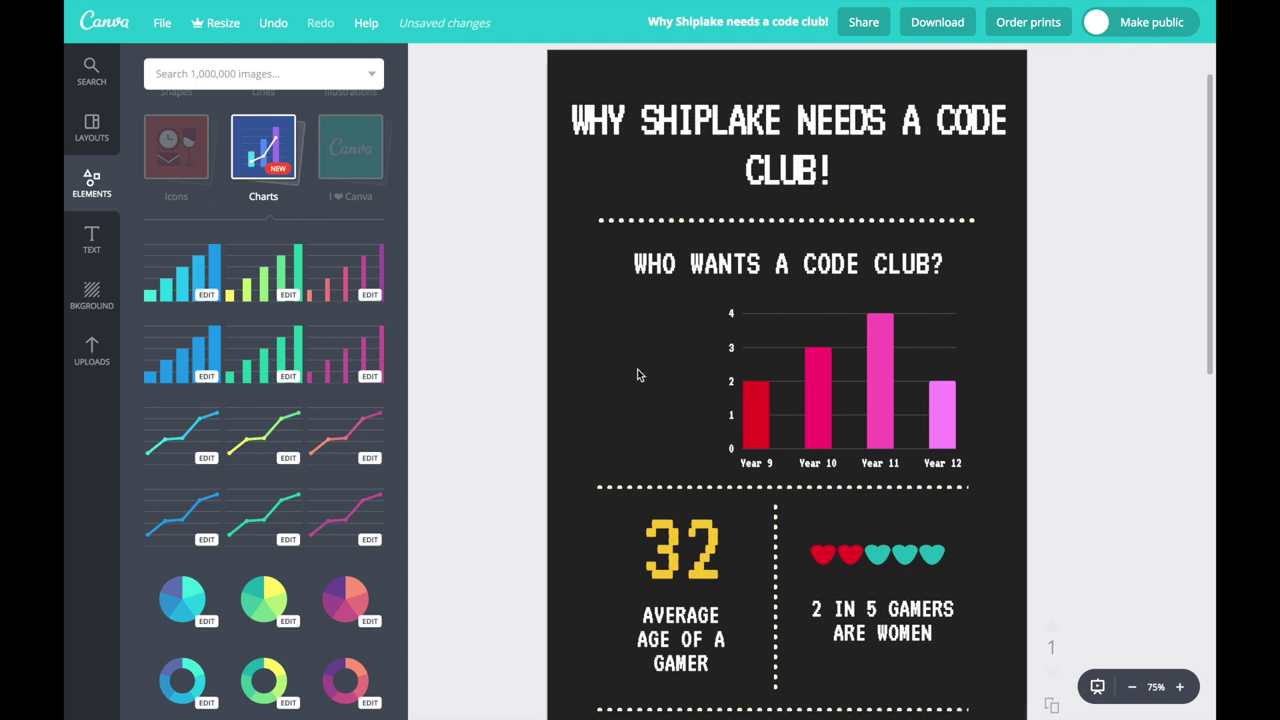
scroll(322, 211, up, 3)
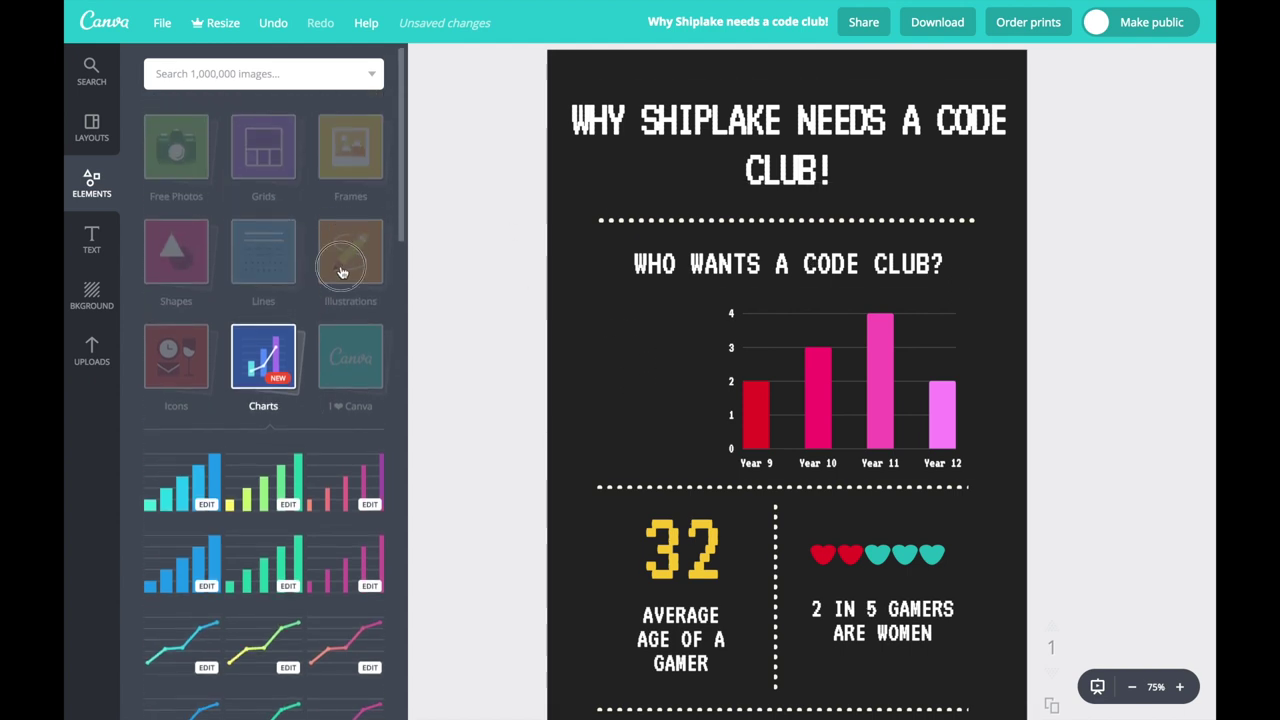
click(284, 74)
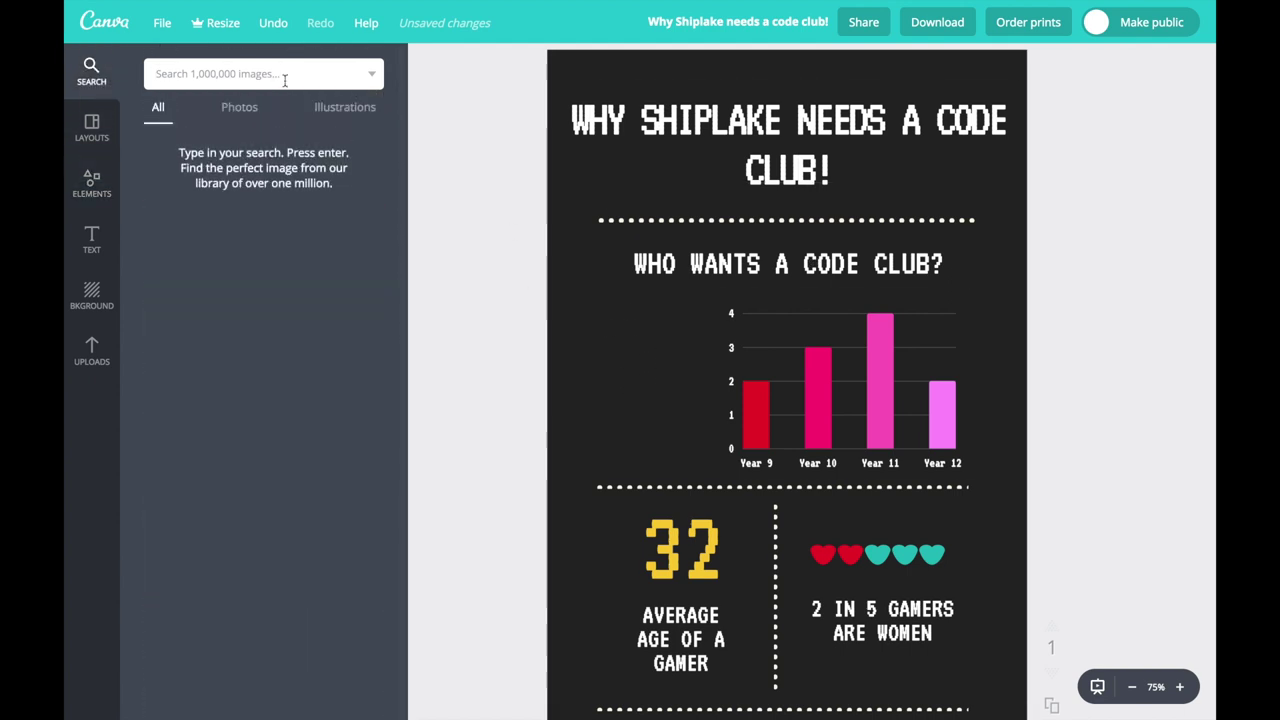
text(person)
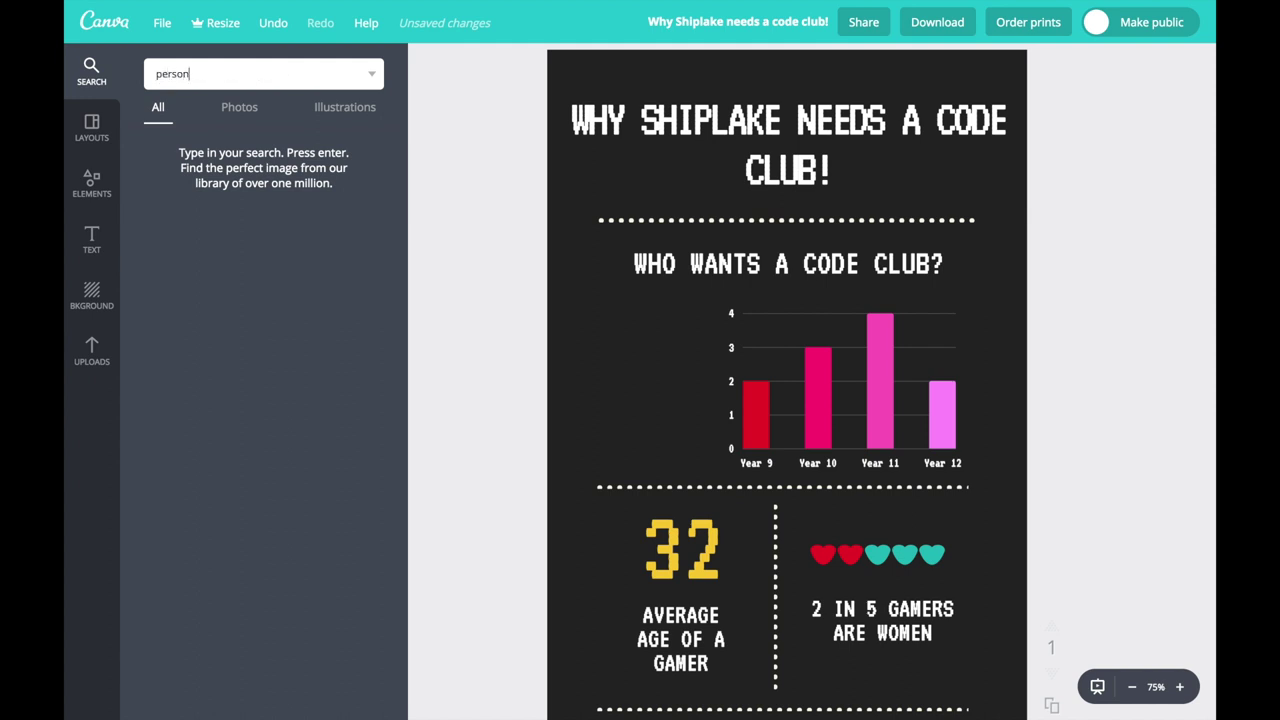
key(Return)
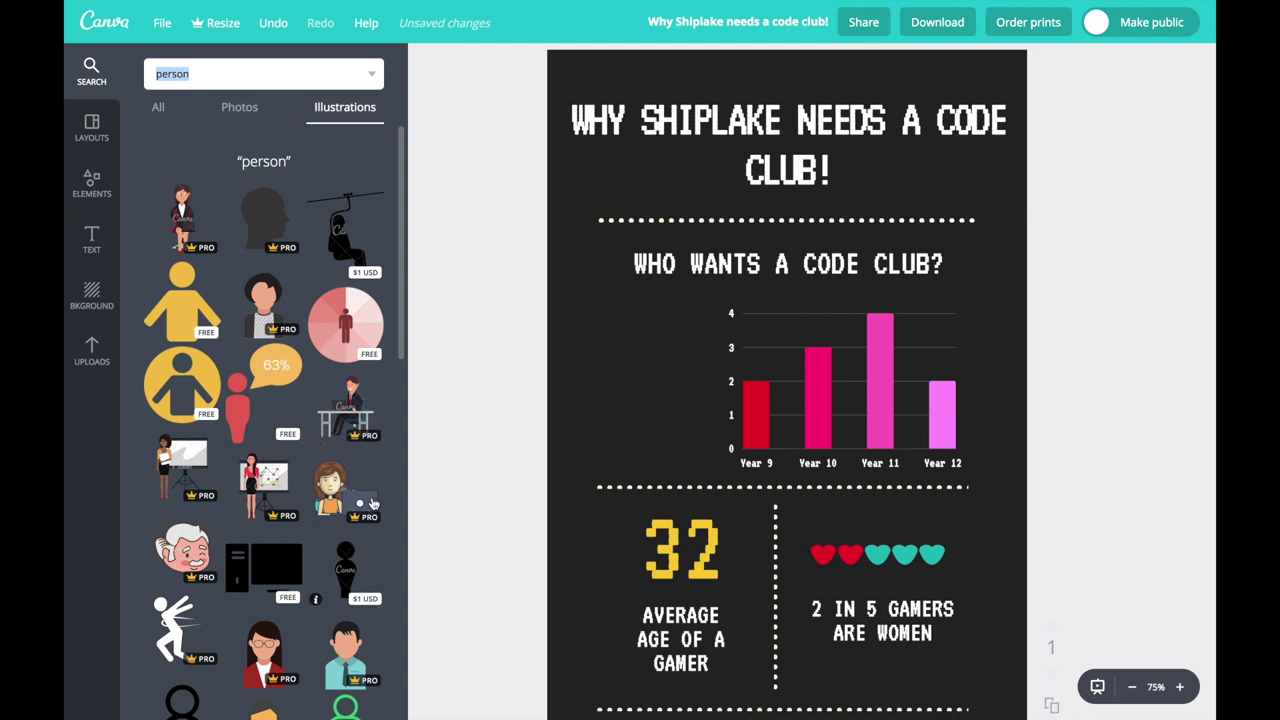
Place small copies of the free yellow person illustration beside the bar chart in four rows of three, omitting the last figure of the bottom row
drag(180, 295, 707, 350)
drag(951, 170, 621, 513)
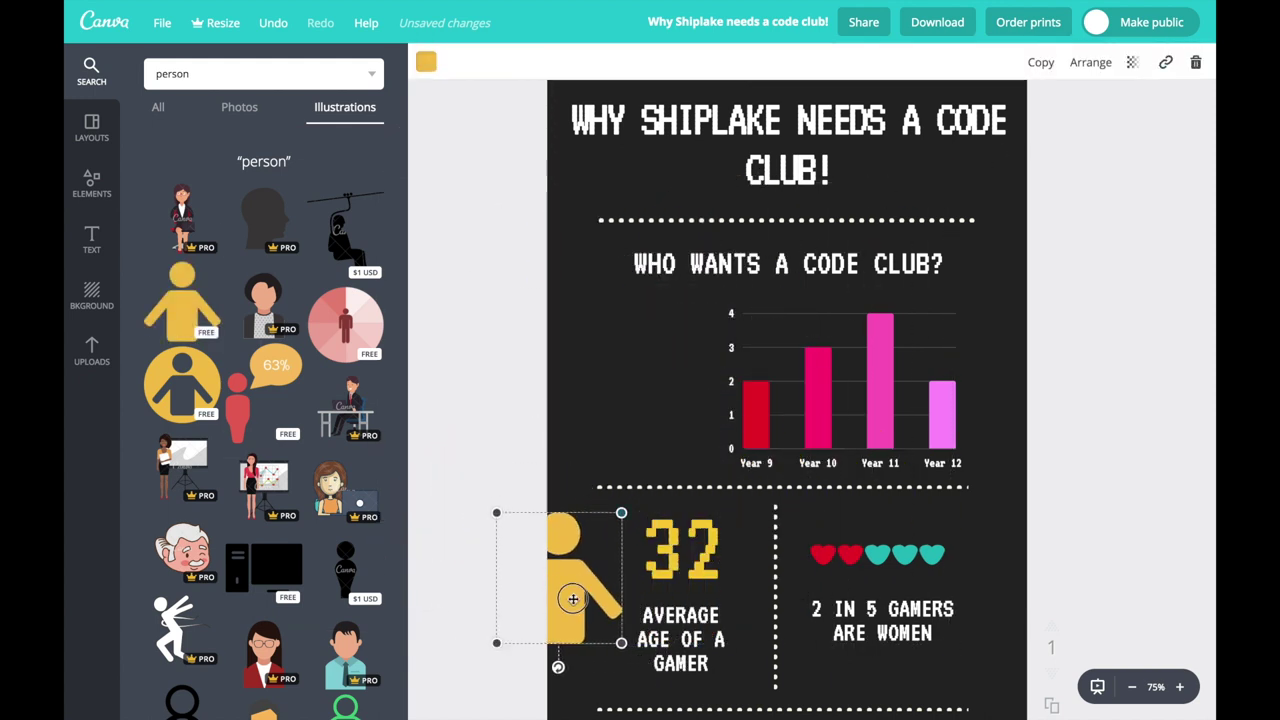
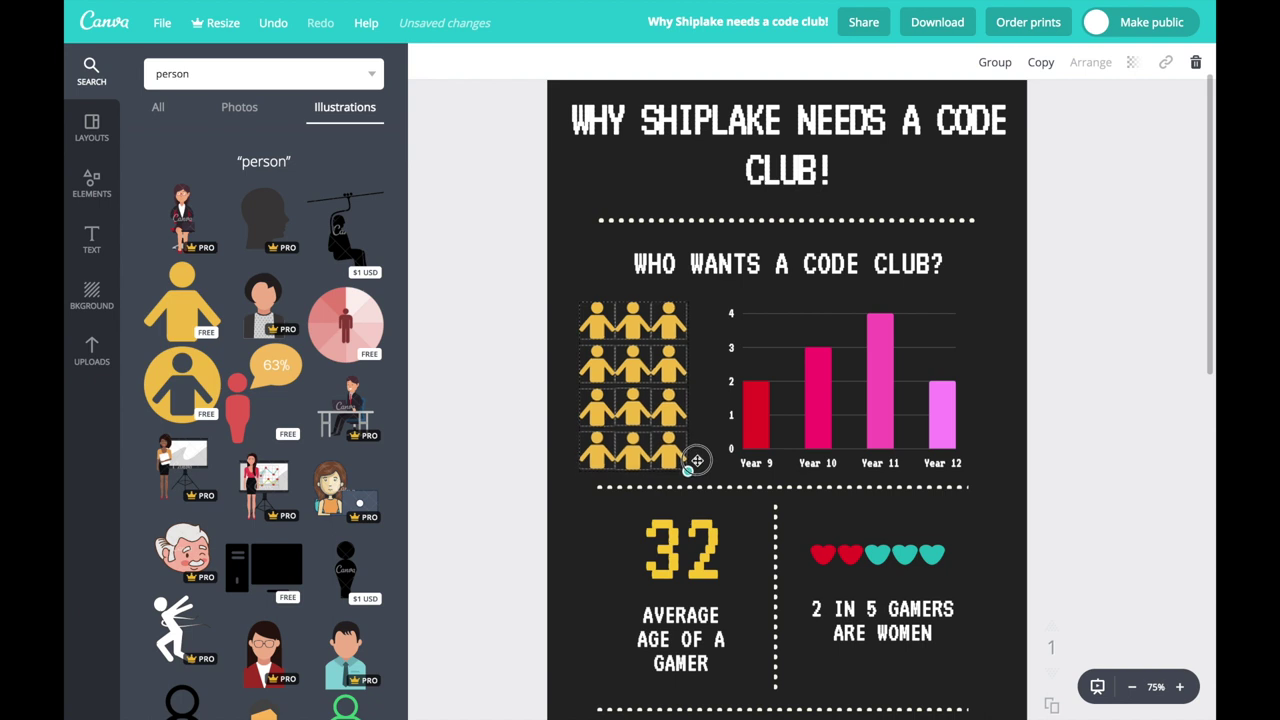
drag(676, 411, 686, 409)
click(517, 413)
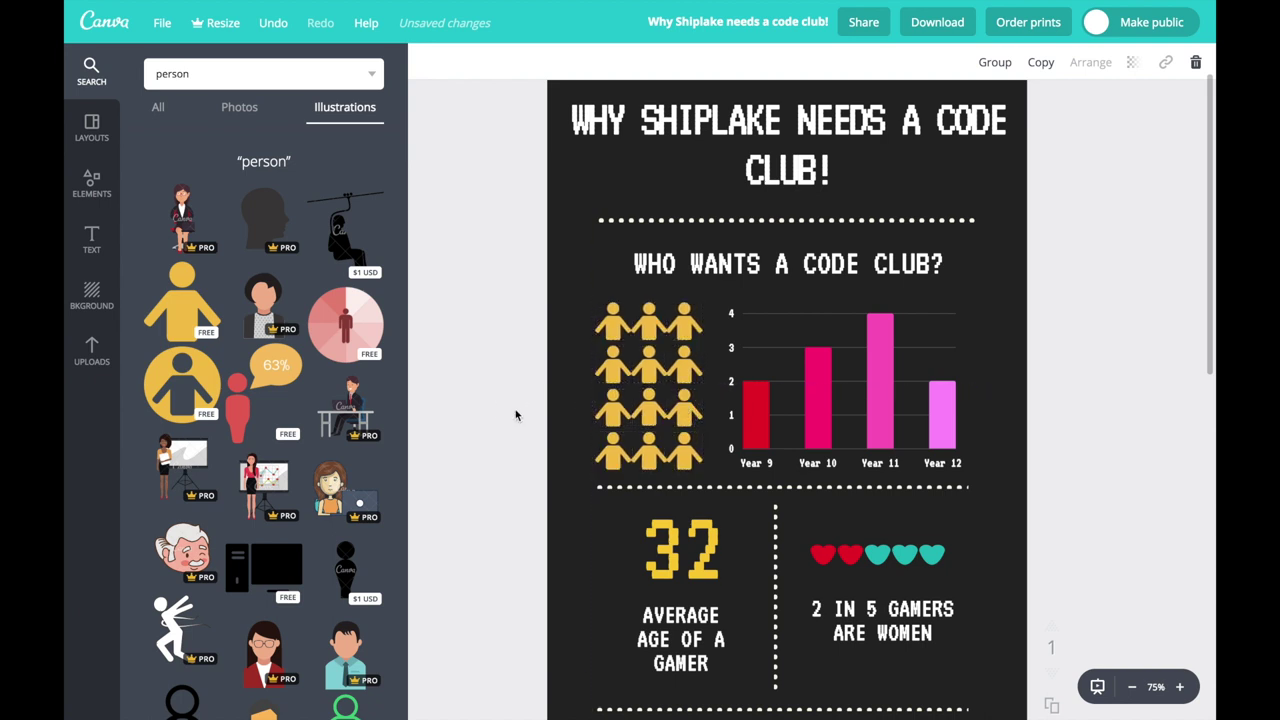
click(684, 453)
key(Delete)
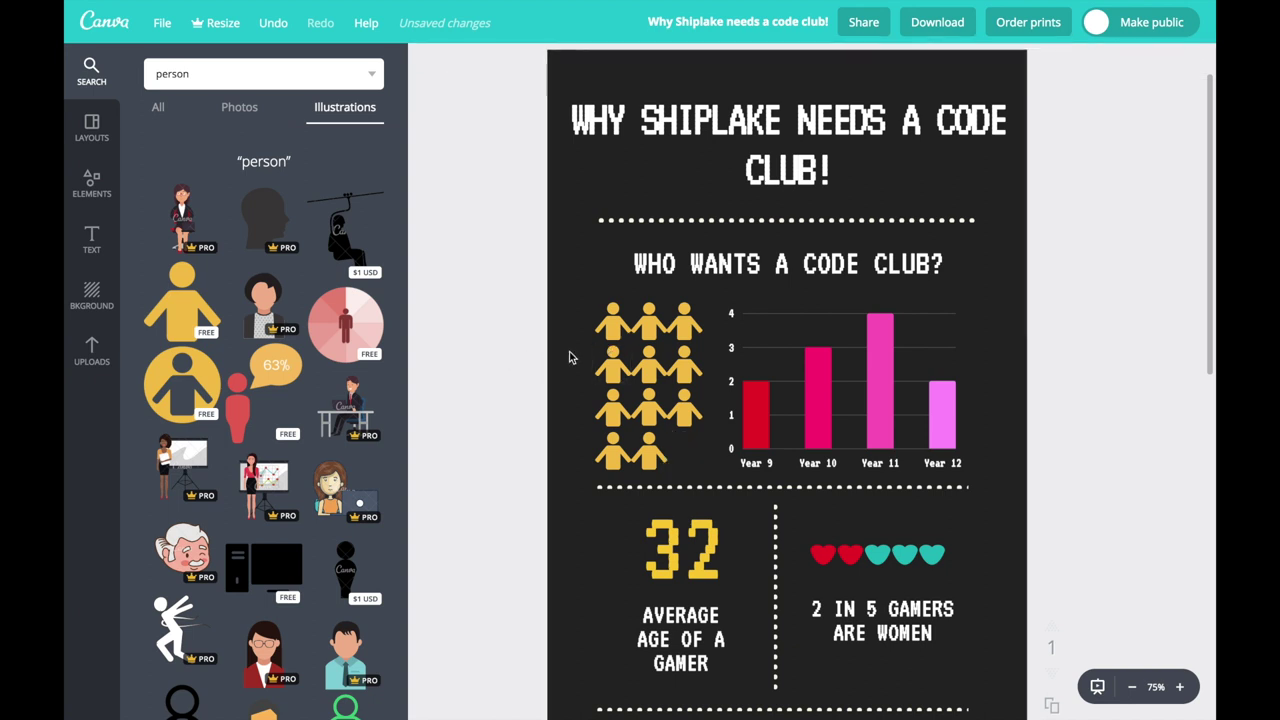
Group the ten person figures before the last one and recolour the group in the document's teal
drag(570, 297, 699, 412)
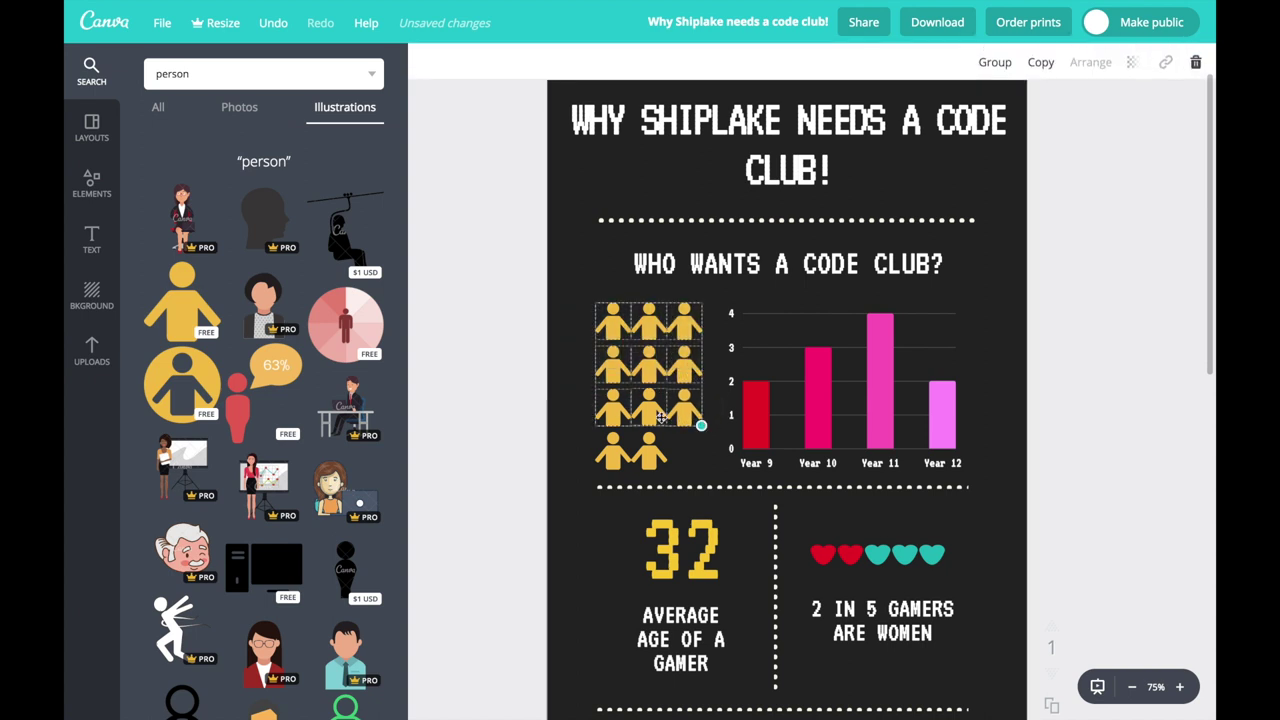
shift+click(612, 457)
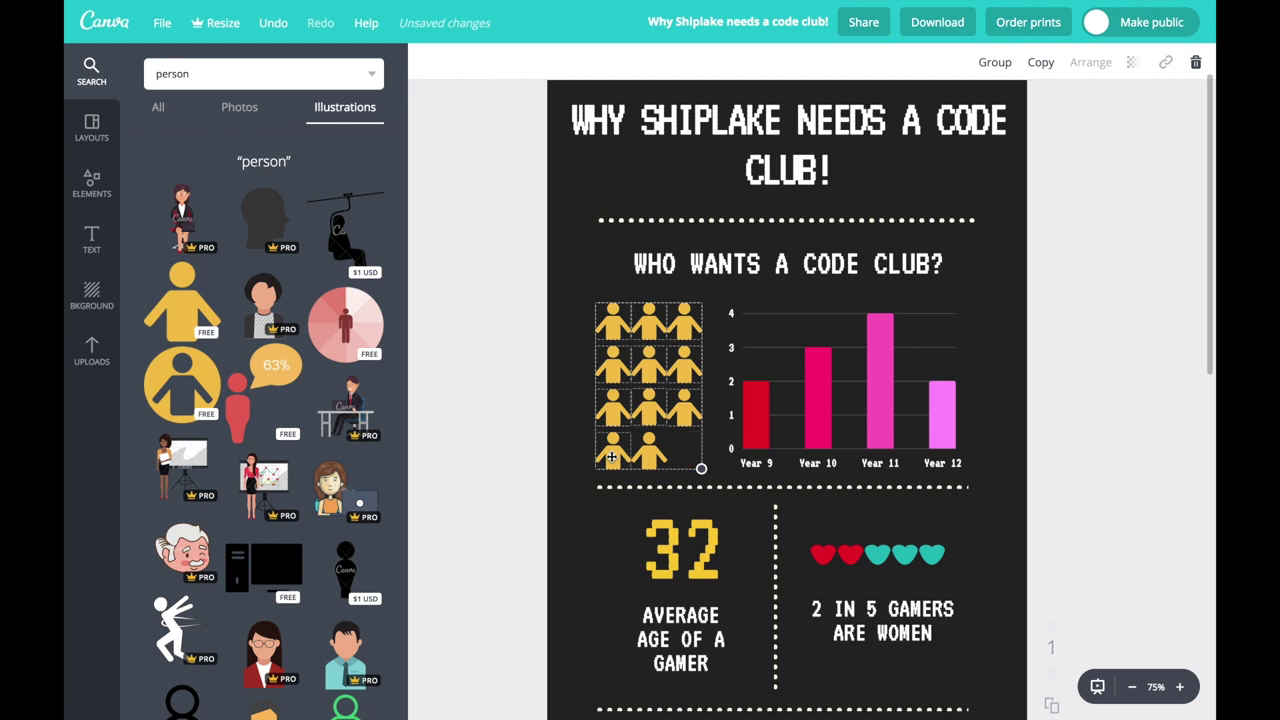
click(995, 62)
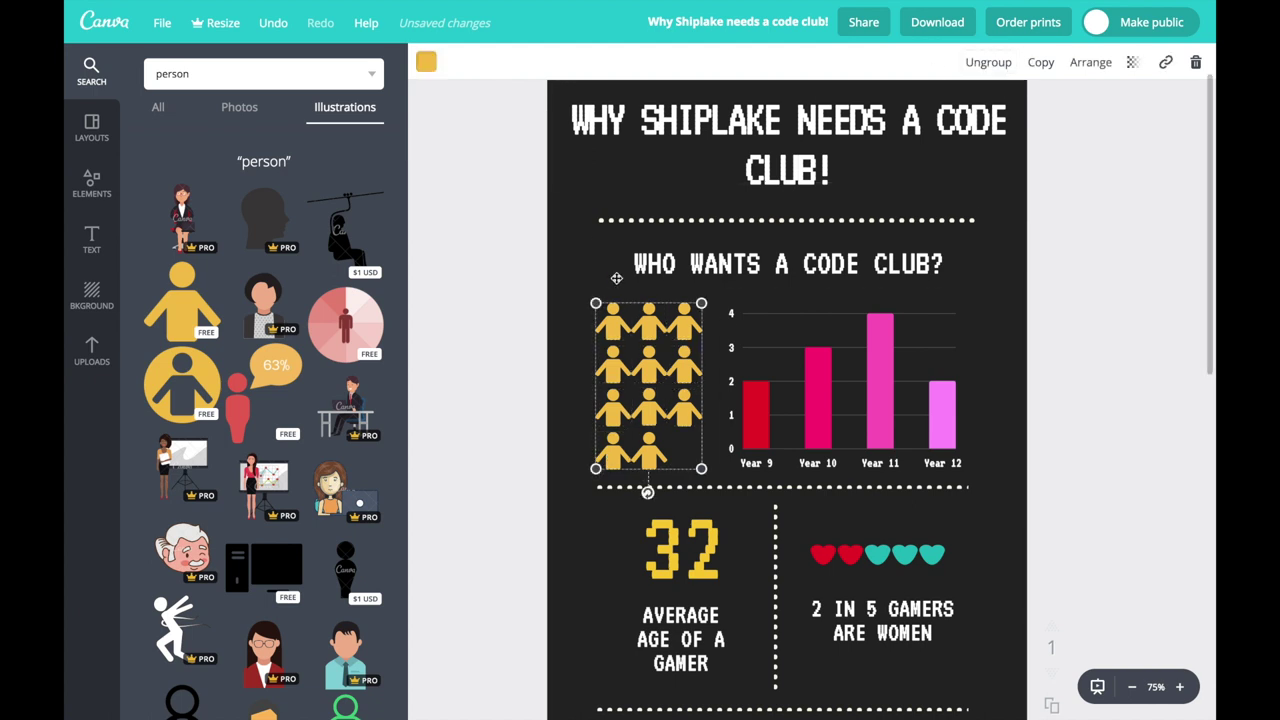
click(426, 62)
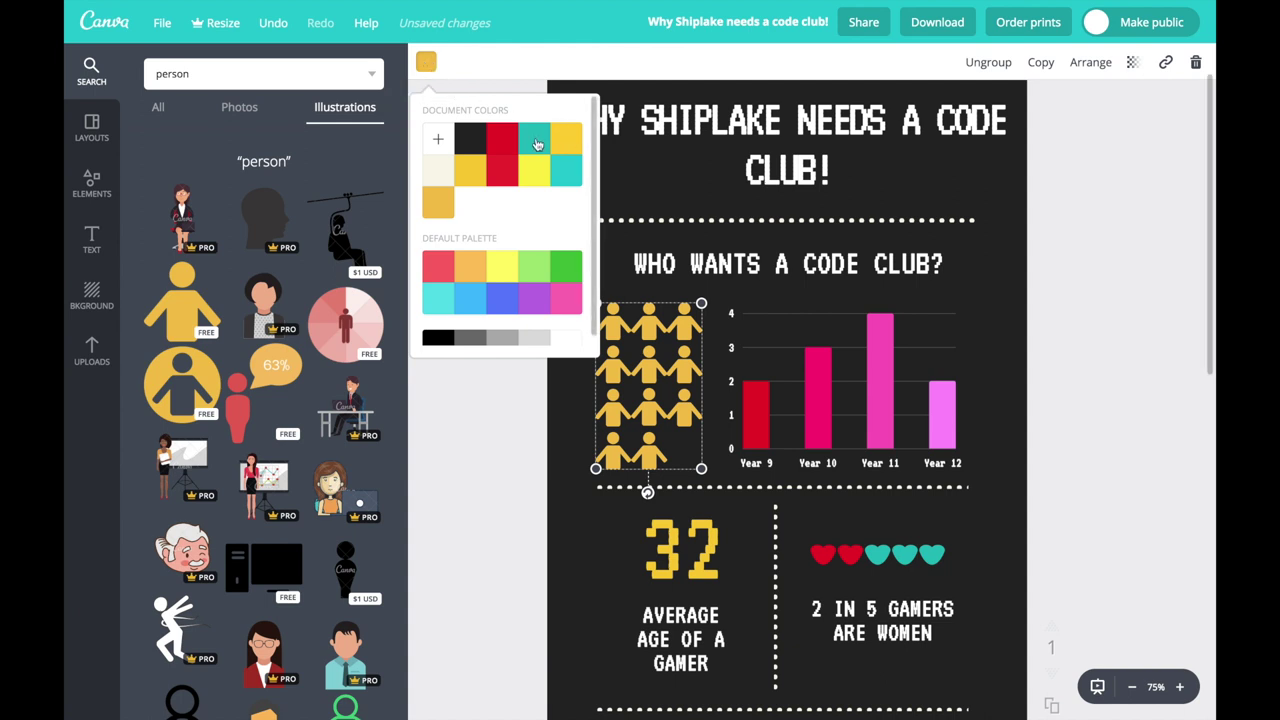
click(537, 144)
click(477, 420)
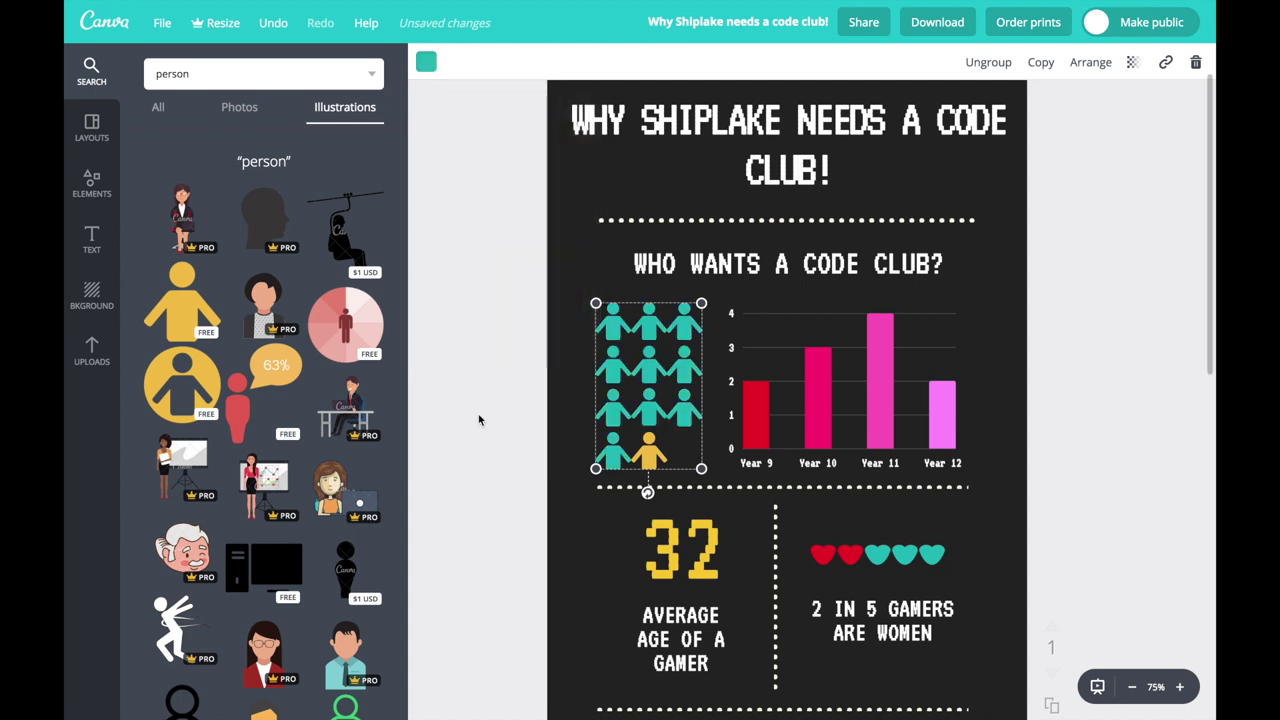
Recolour the remaining yellow person figure light grey from the default palette
click(649, 456)
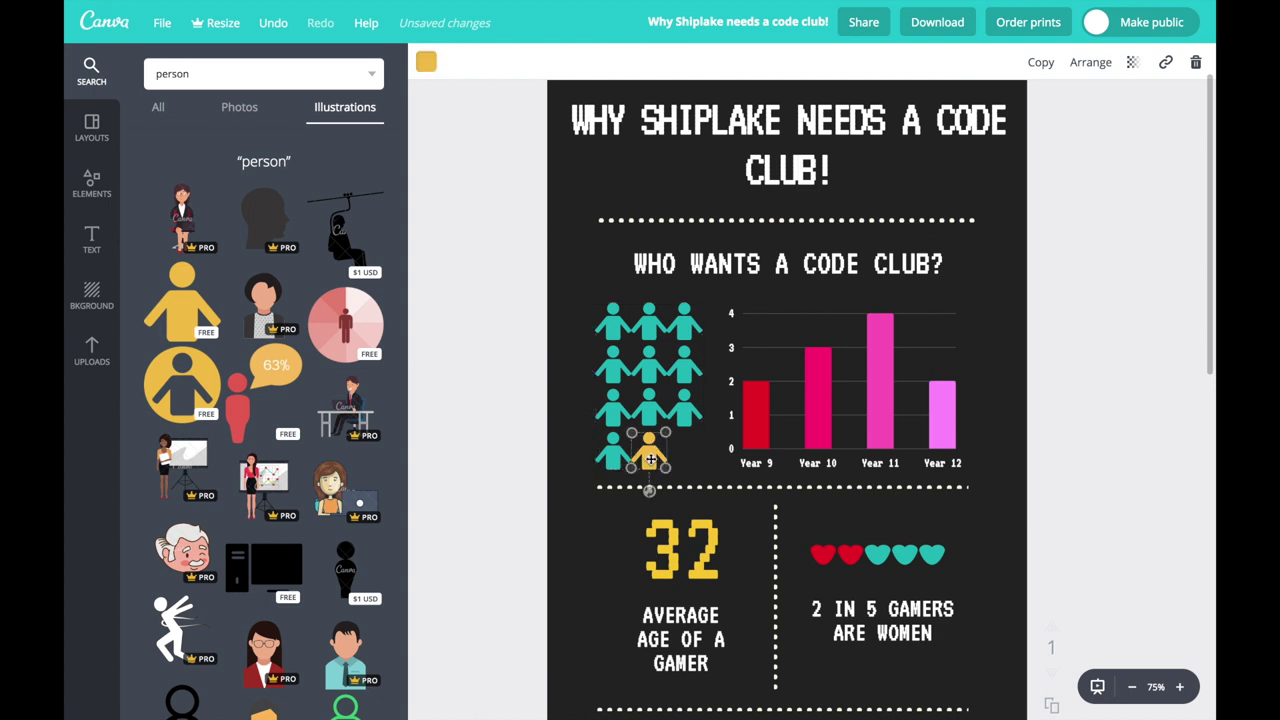
click(426, 62)
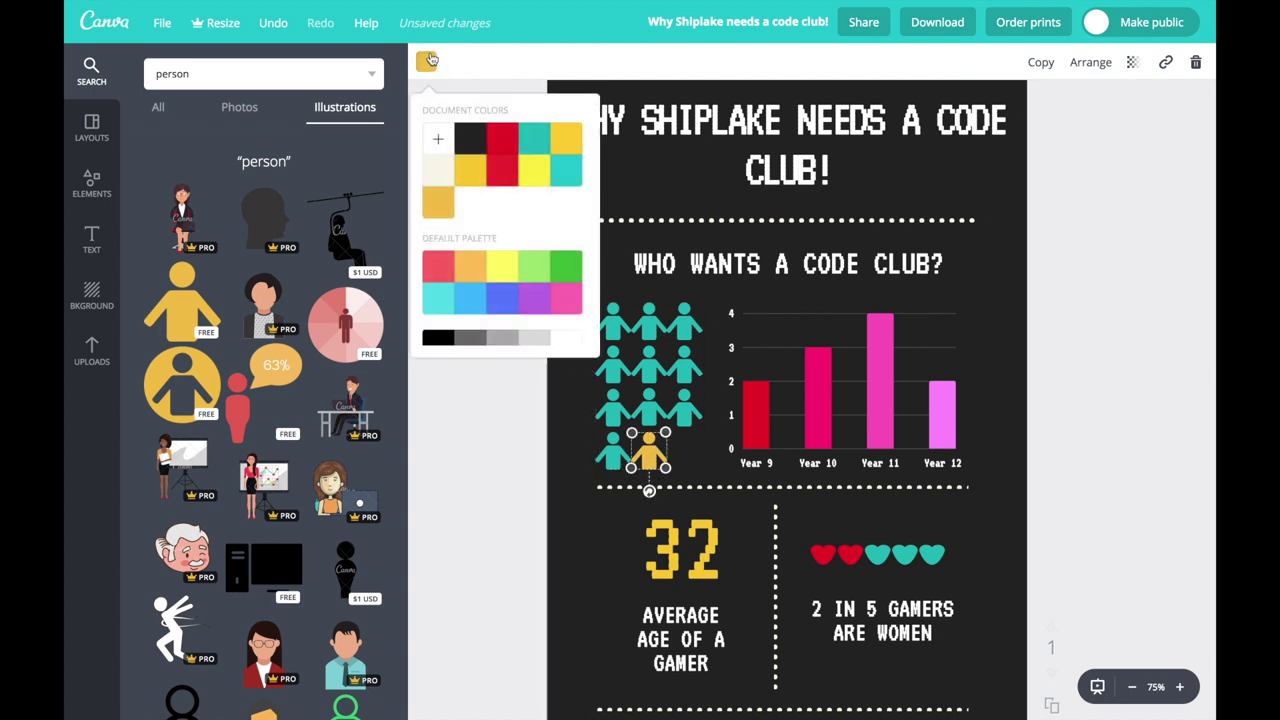
click(534, 340)
click(503, 482)
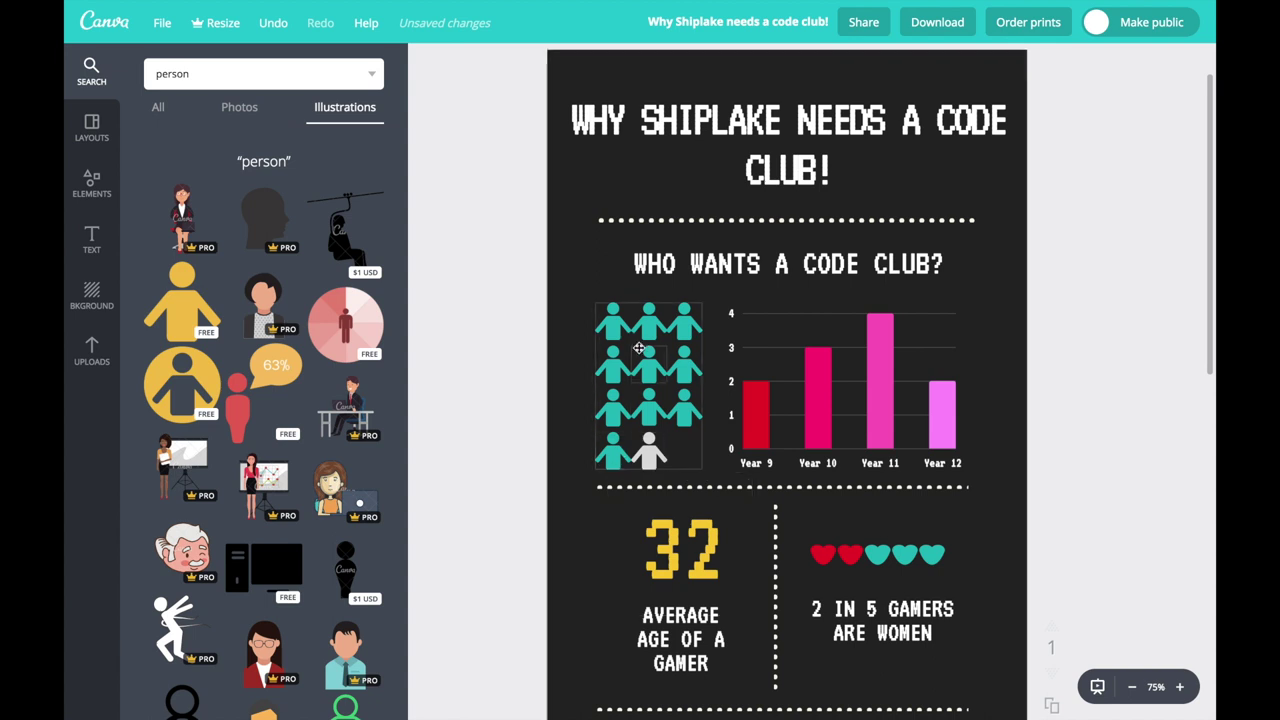
Shrink all eleven person figures together to about three quarters of their size and centre them higher in the space beside the chart
click(704, 468)
drag(517, 294, 676, 424)
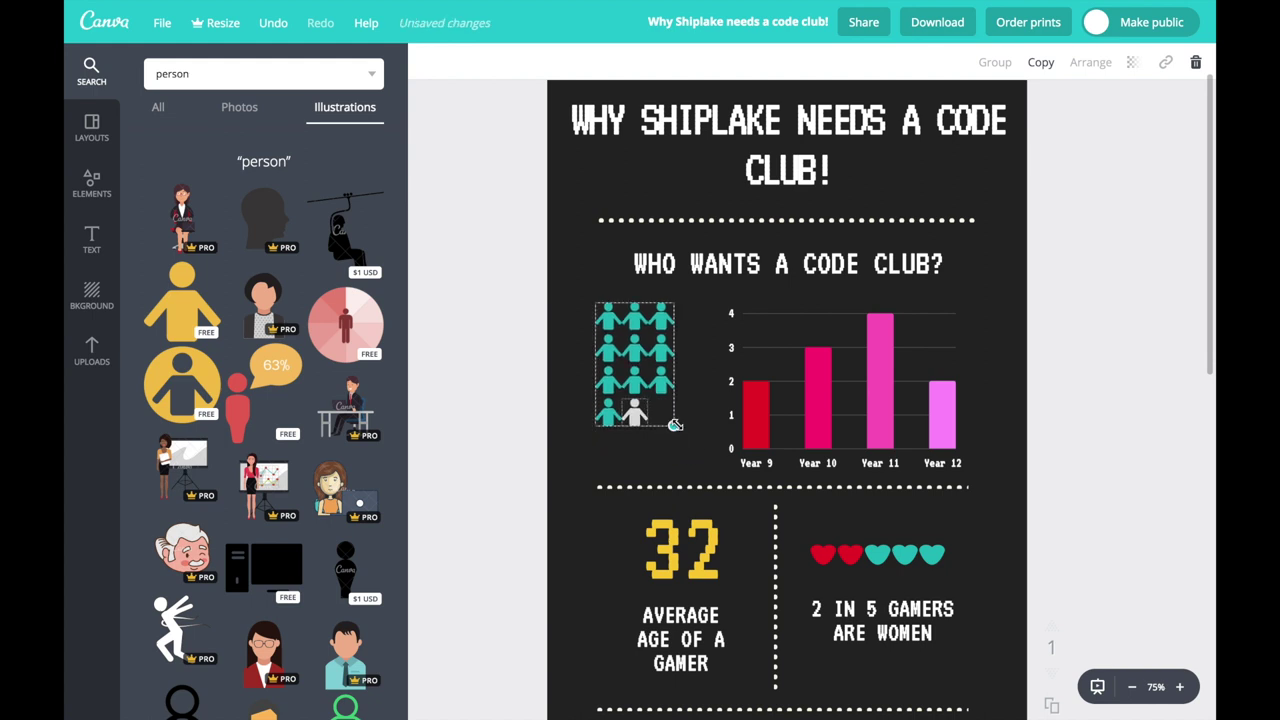
drag(665, 380, 672, 378)
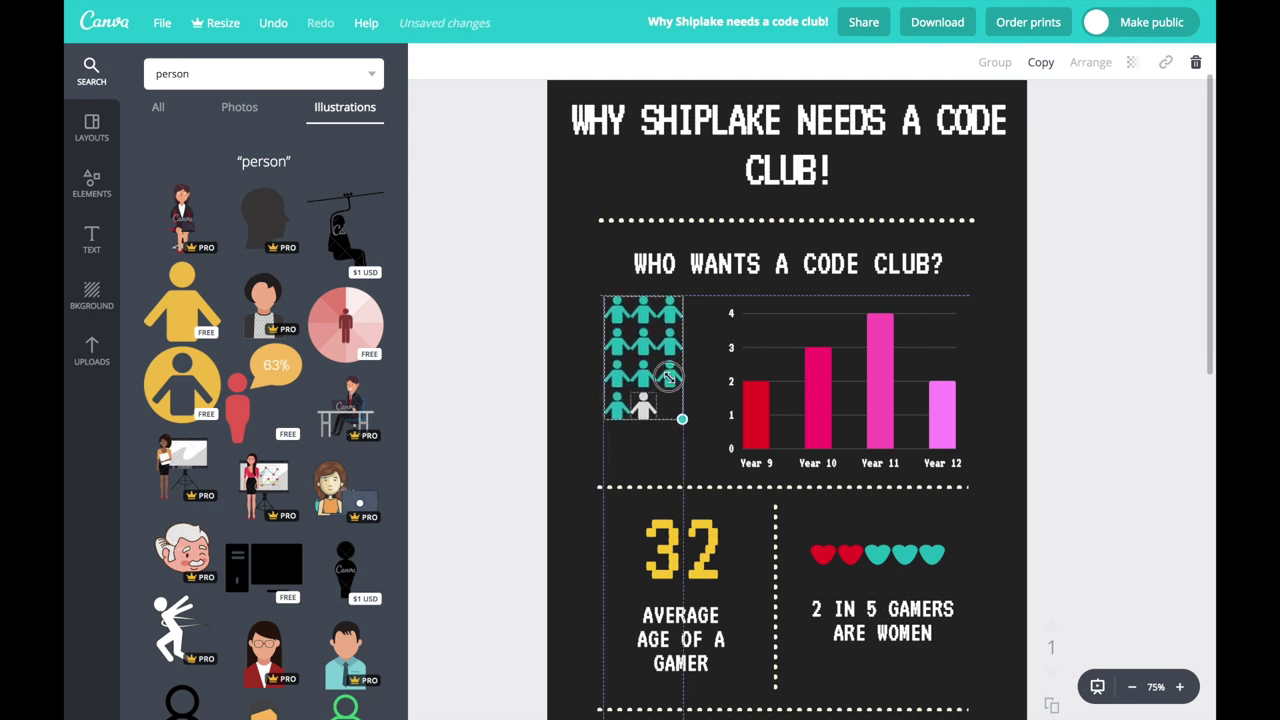
click(523, 394)
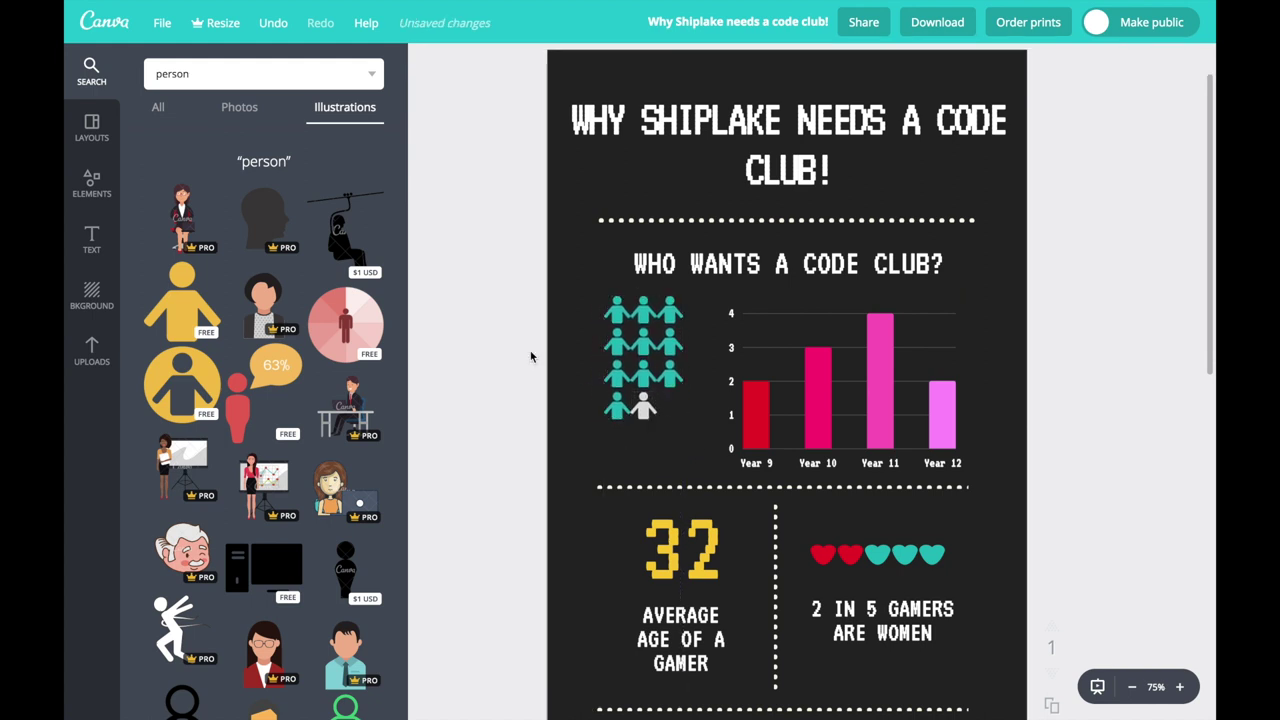
Open the text styles for adding a new text box to the infographic
click(91, 238)
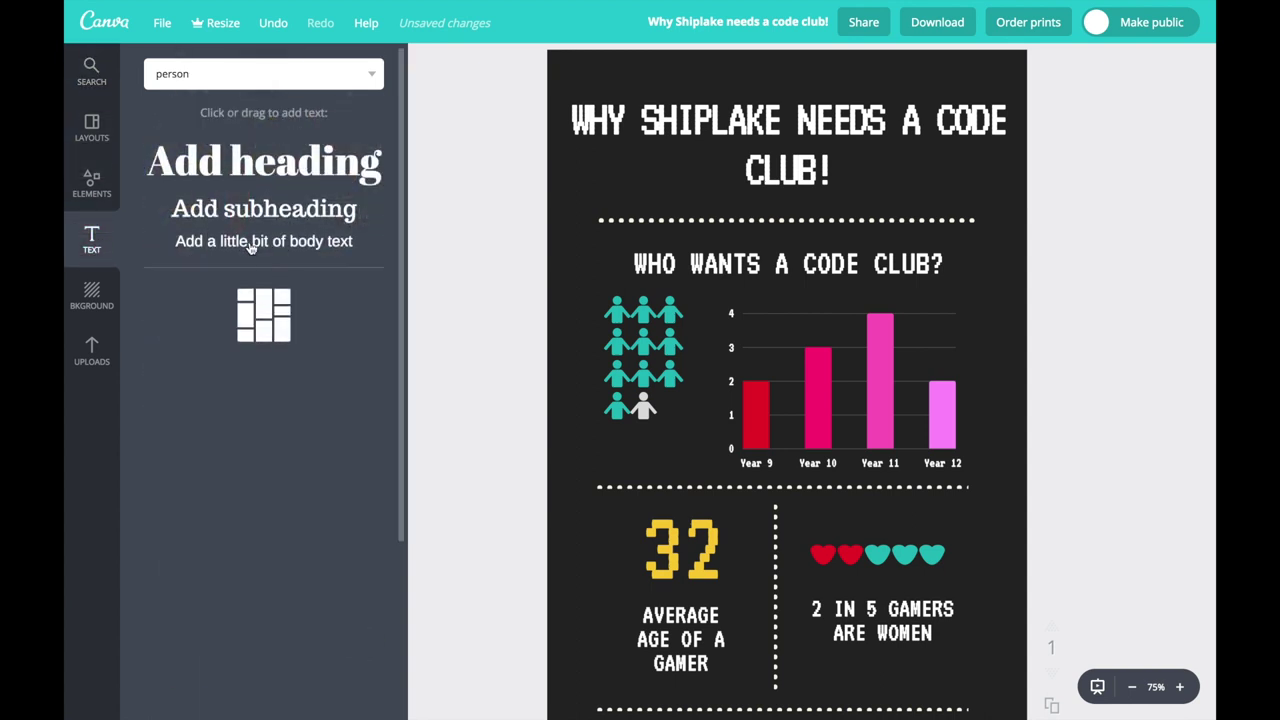